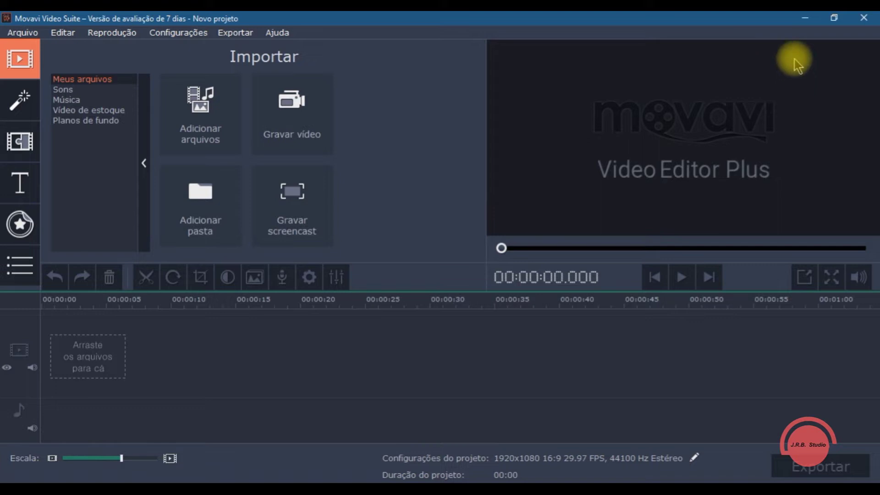
left_click(804, 18)
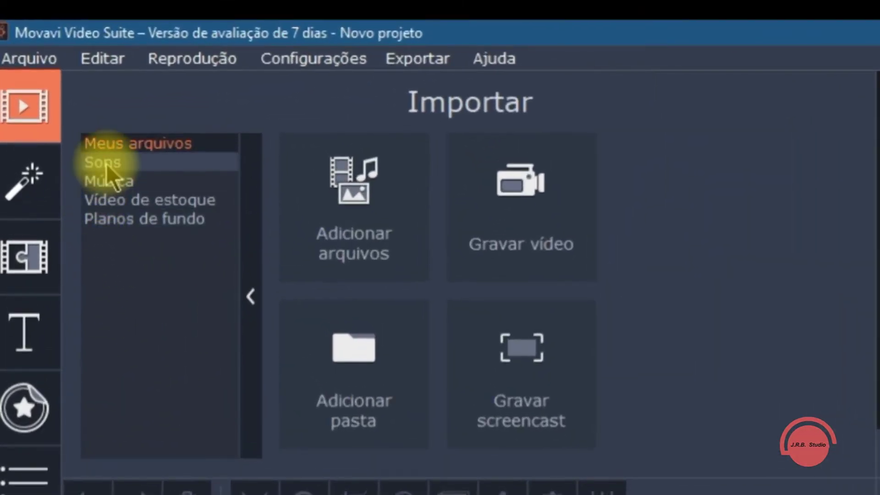
Step: Preview the Aplausos, Beep, Batida and Bateria sound effects in the Sons collection
left_click(106, 163)
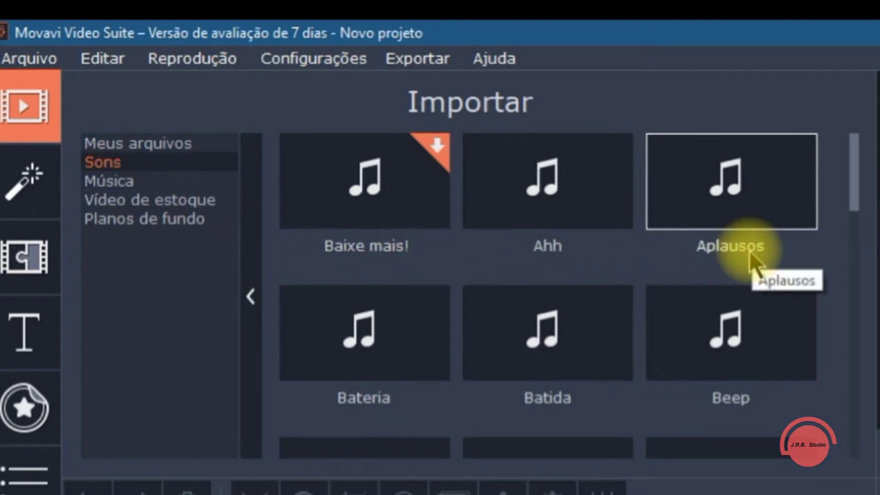
left_click(722, 205)
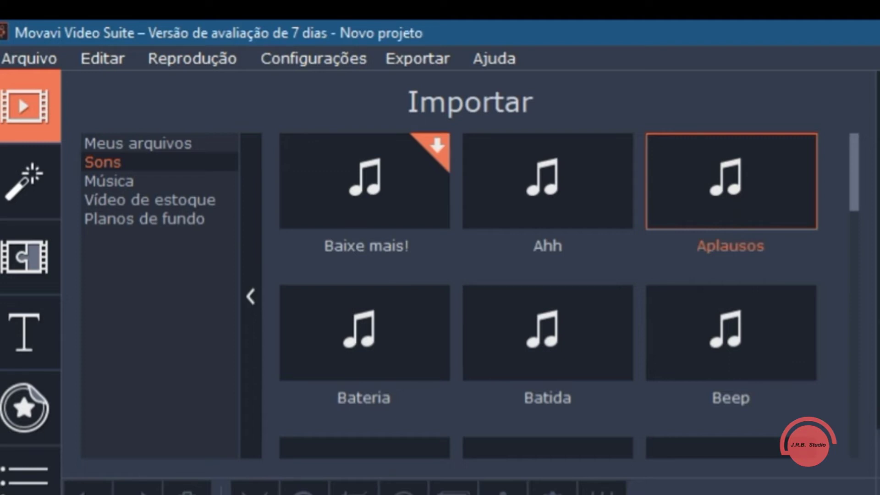
scroll(568, 385, "down", 1)
left_click(713, 335)
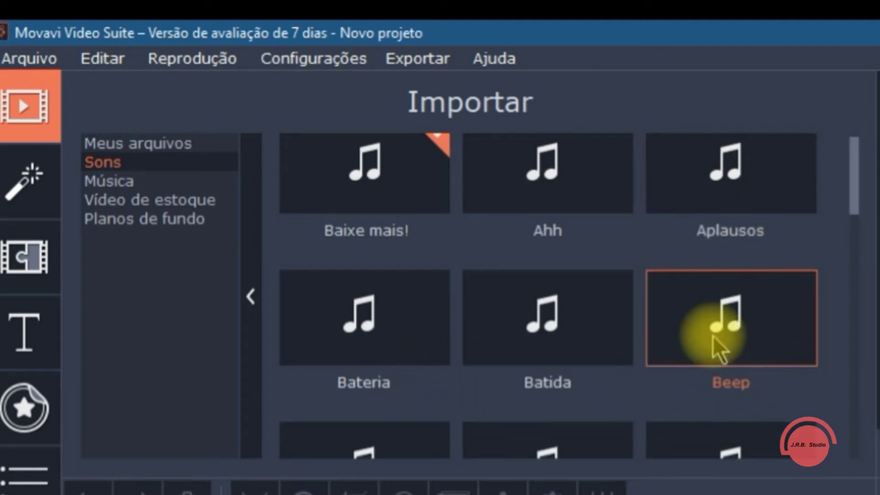
left_click(519, 329)
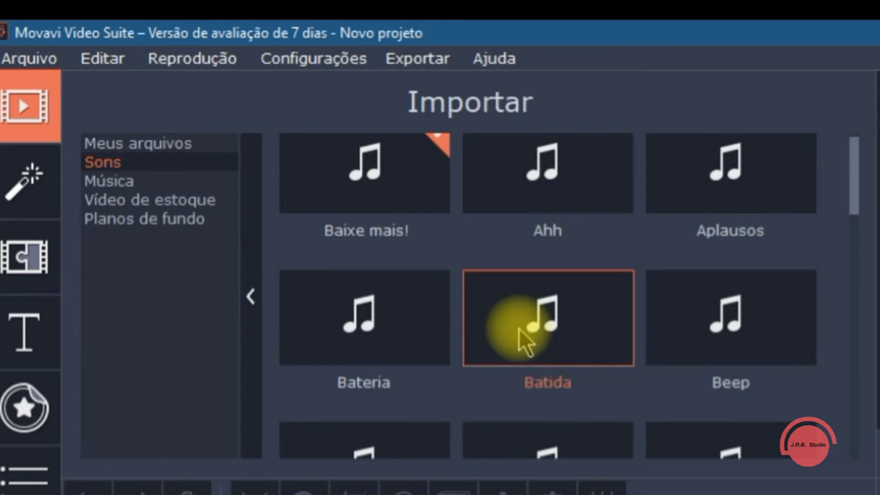
left_click(364, 344)
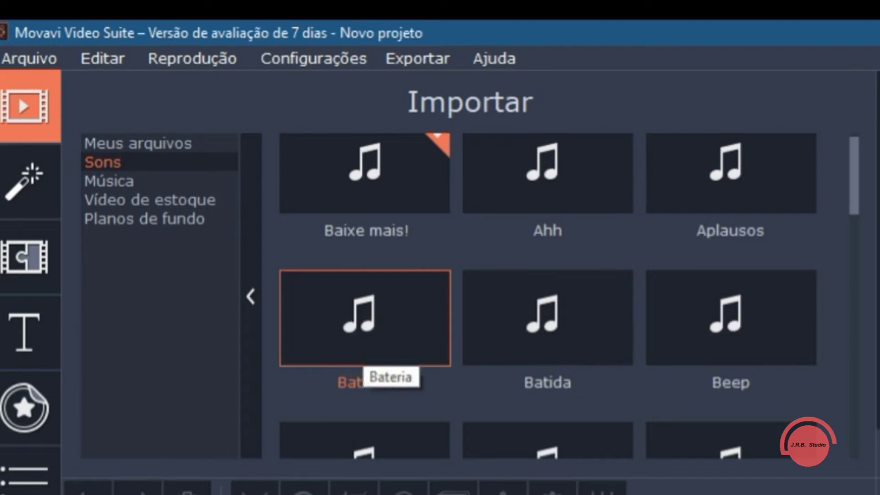
Step: Browse the built-in tracks in the Música collection, from Agridoce down past Descoberta
left_click(99, 184)
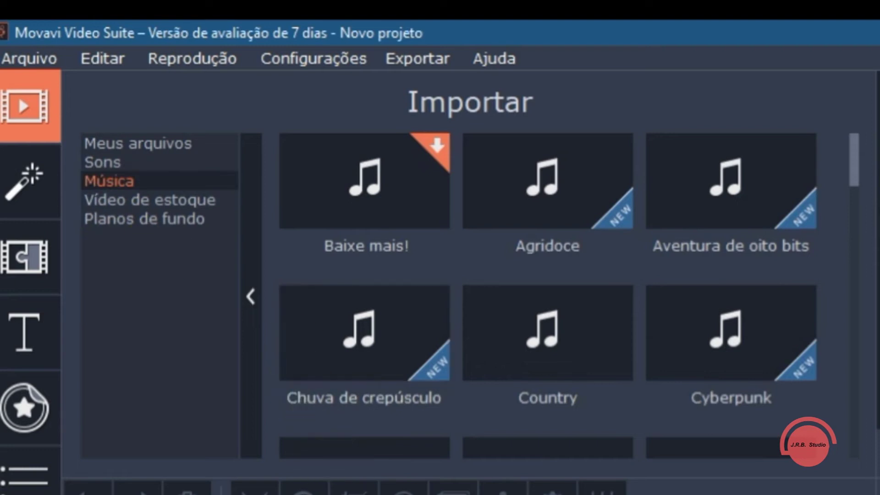
left_click(370, 325)
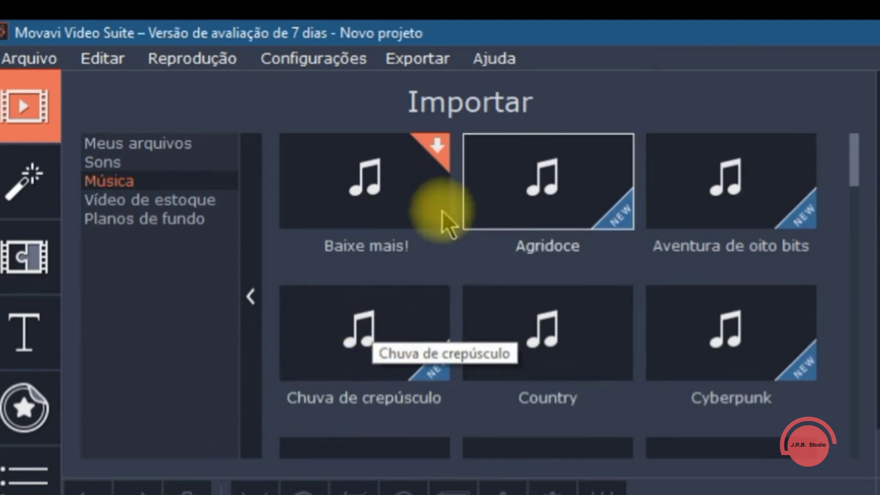
scroll(816, 339, "down", 2)
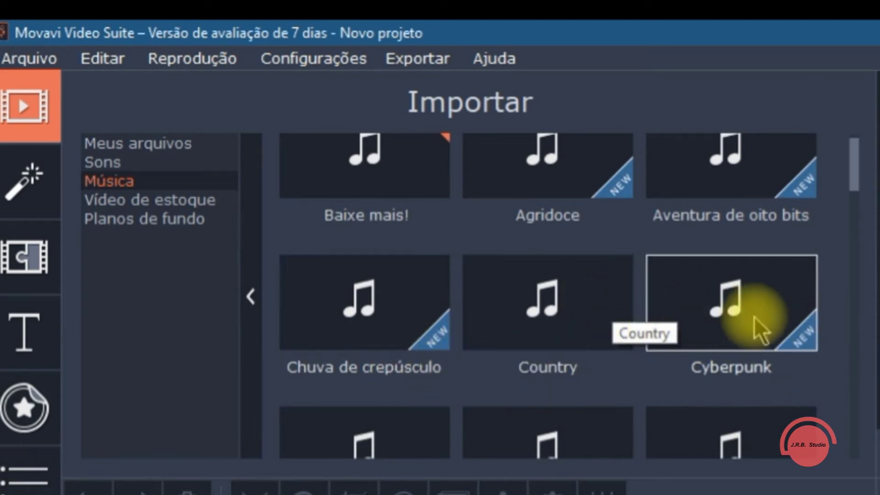
scroll(763, 318, "down", 3)
scroll(768, 319, "down", 1)
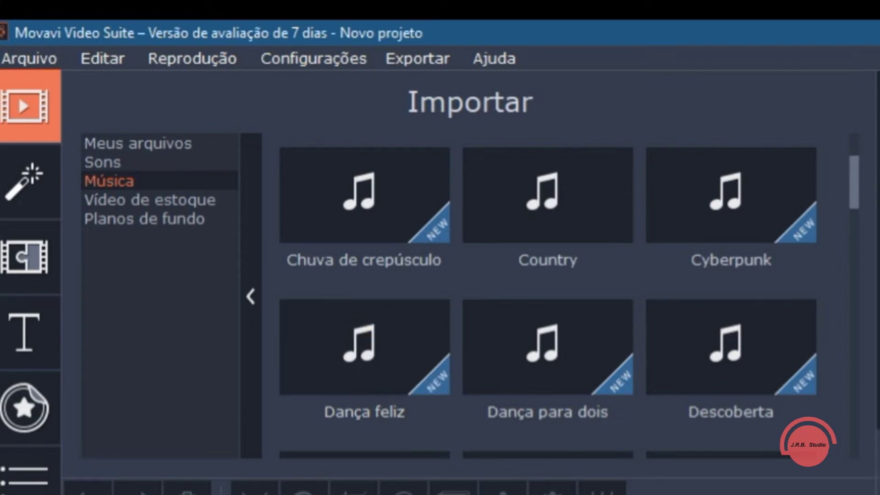
scroll(797, 406, "down", 2)
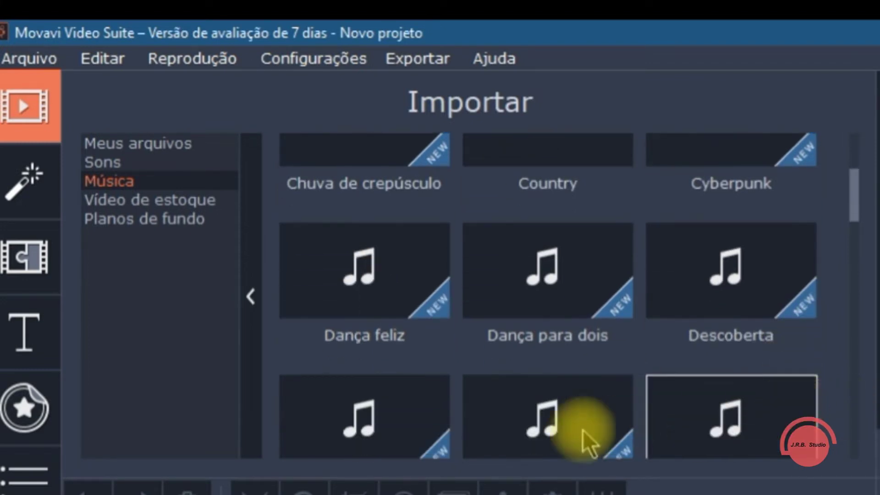
Step: Preview the Bolhas, Contagem regressiva 1, Câmera and Chamas clips in the Vídeo de estoque collection
left_click(177, 202)
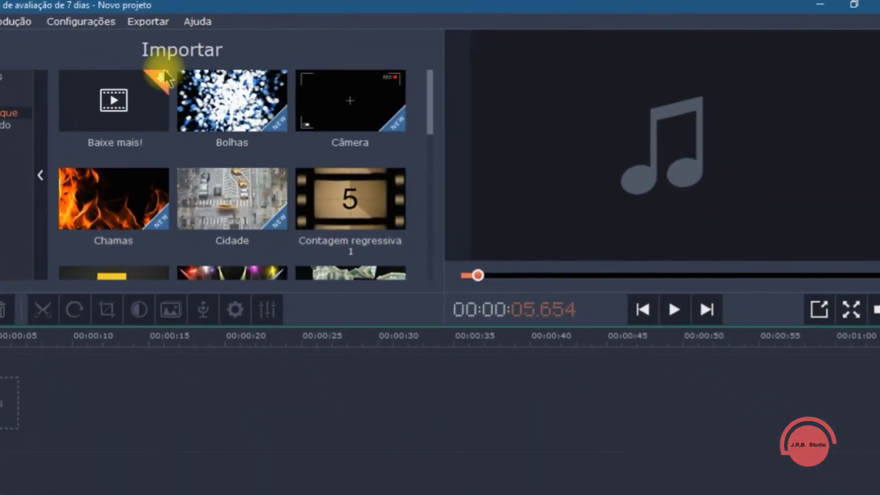
left_click(227, 109)
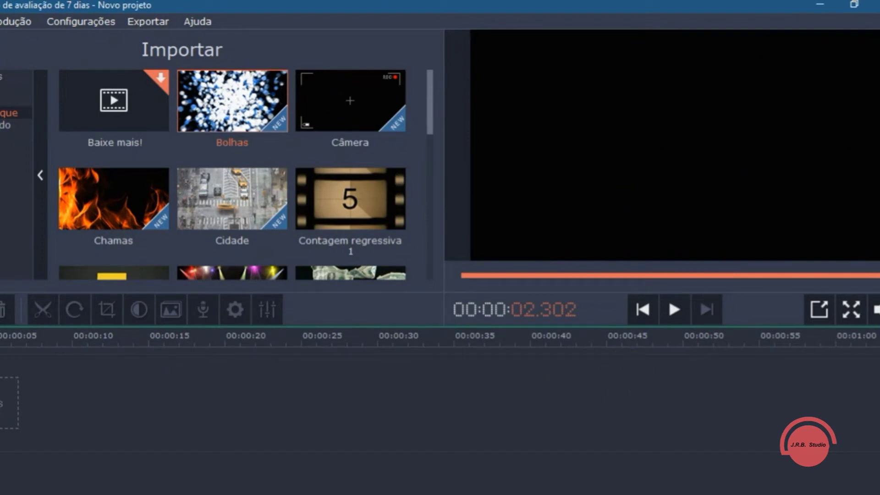
left_click(354, 197)
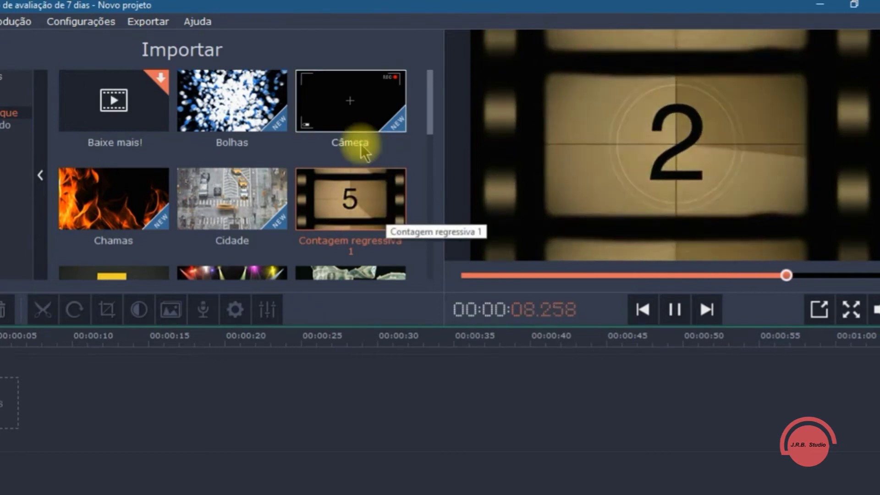
left_click(357, 106)
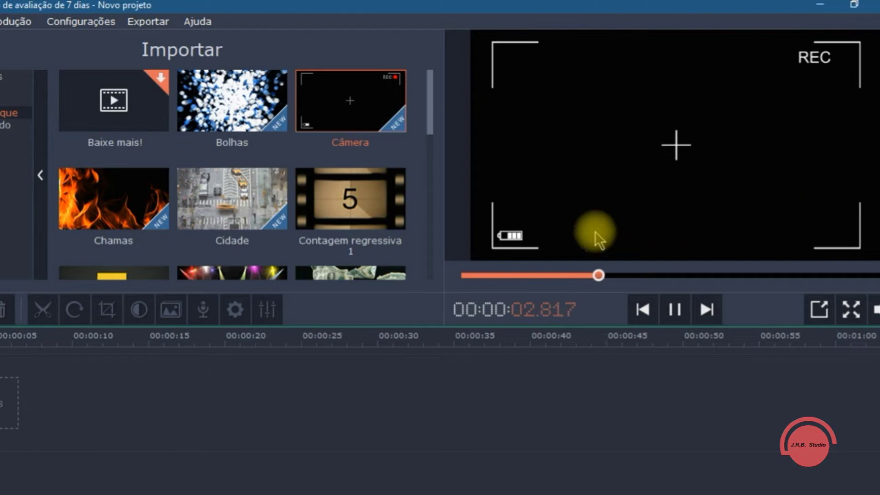
left_click(113, 203)
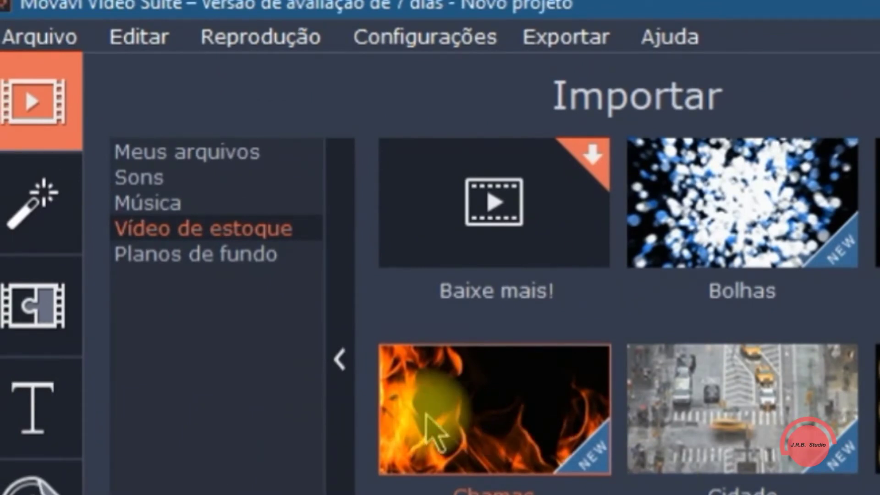
Step: Preview the Bokeh, Amor, Cinza, Branco and Câmera backgrounds in the Planos de fundo collection
left_click(193, 255)
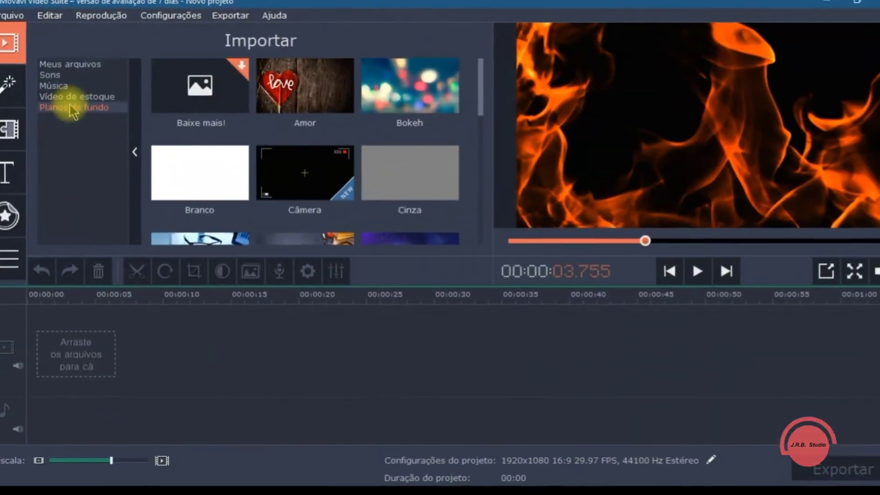
left_click(421, 70)
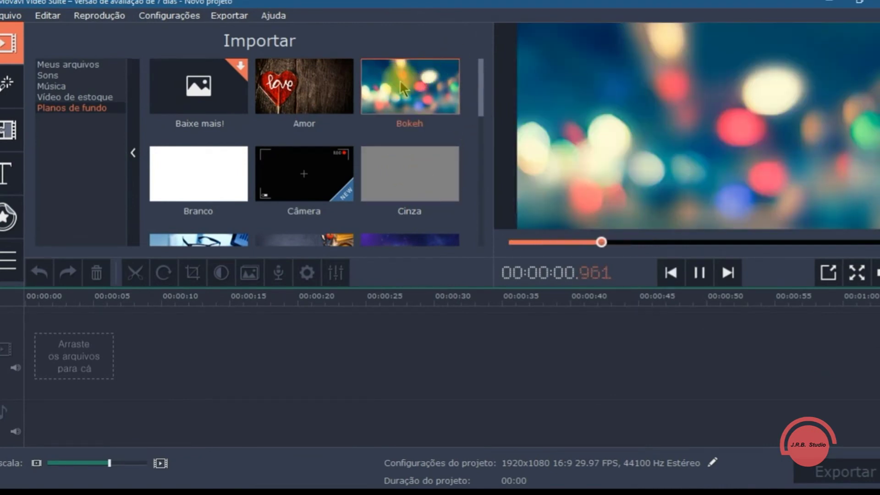
left_click(296, 100)
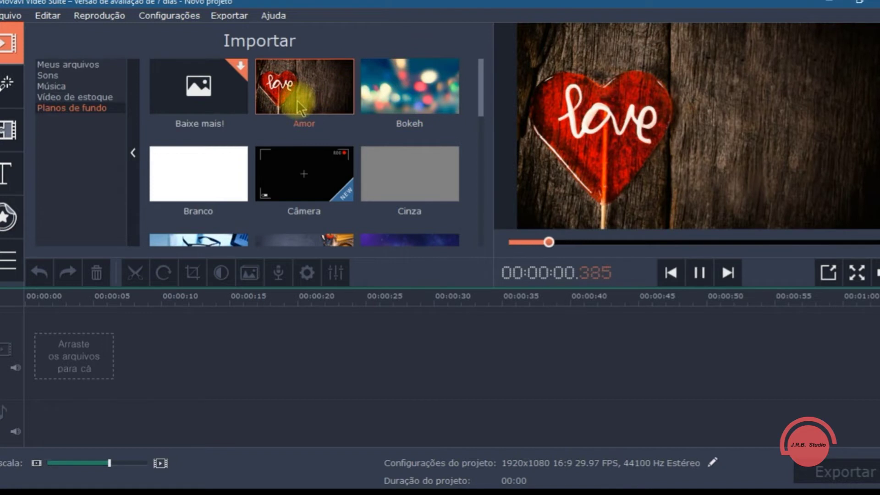
left_click(405, 185)
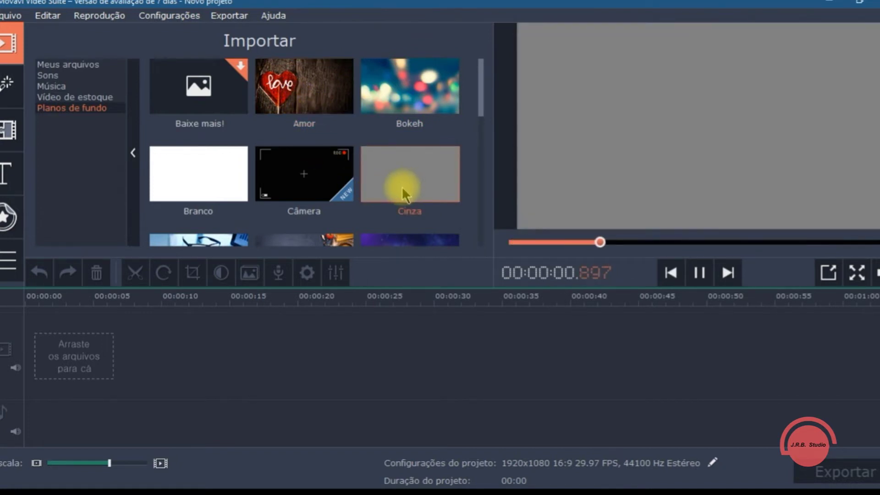
left_click(221, 168)
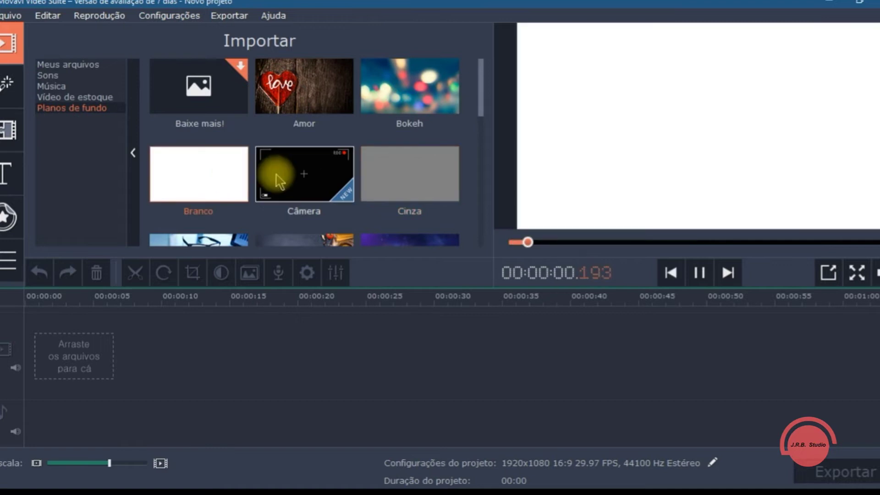
left_click(297, 180)
left_click(297, 180)
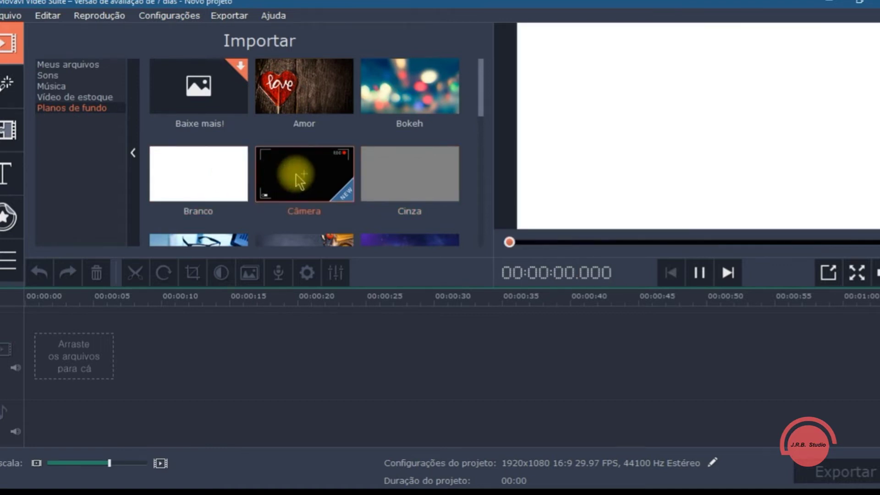
Step: Preview the Espaço and Comercial backgrounds further down the collection and pause the playback
scroll(420, 169, "down", 1)
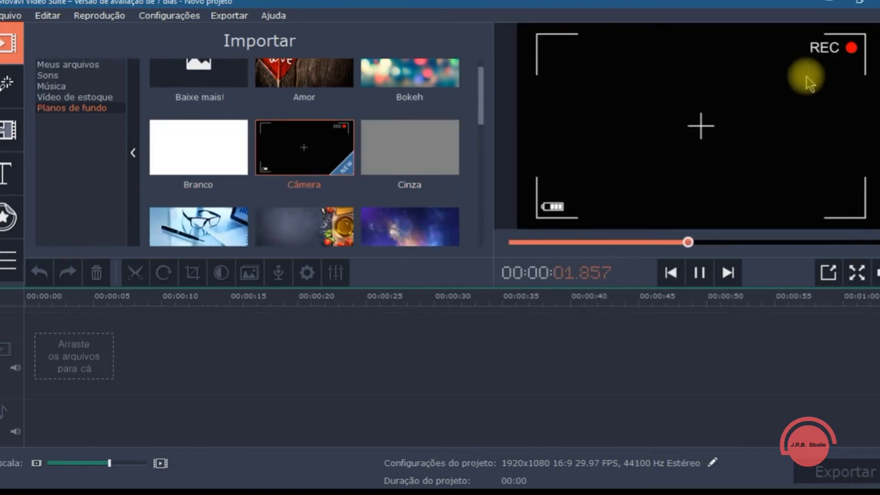
scroll(403, 179, "down", 2)
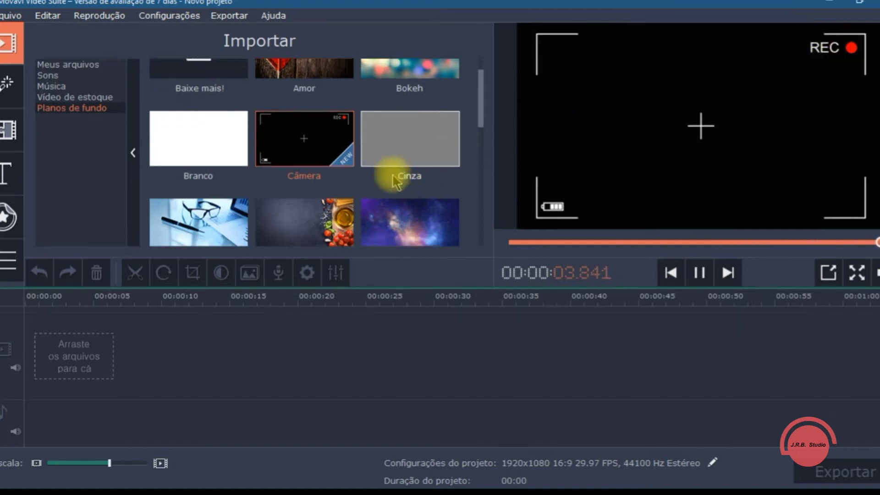
left_click(403, 202)
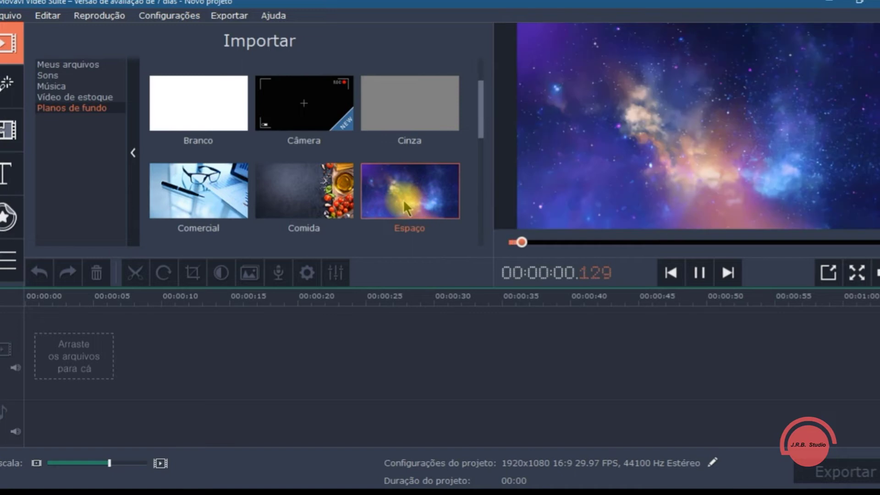
left_click(208, 200)
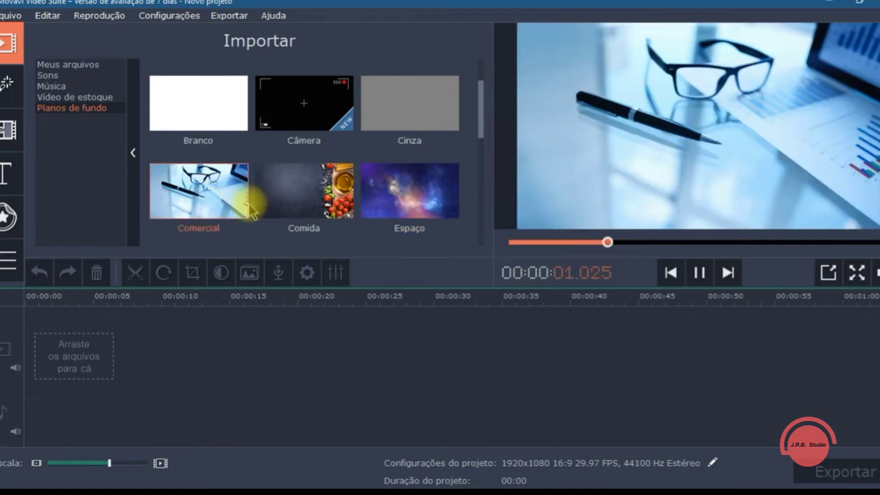
left_click(698, 273)
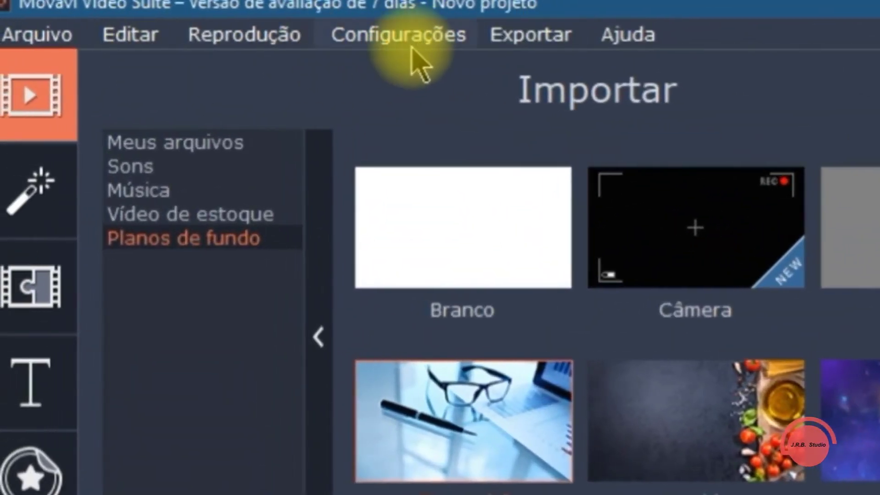
Step: Open the program preferences and examine the available interface languages, keeping Português Brasileiro
left_click(397, 43)
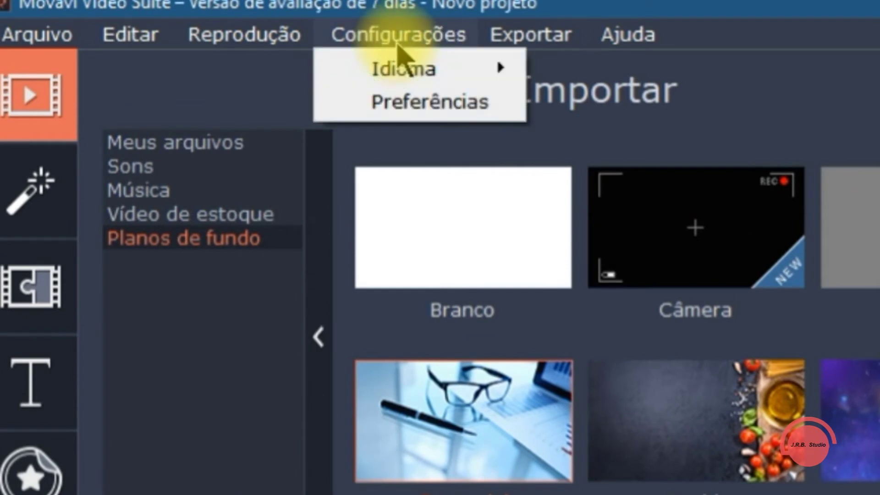
left_click(431, 107)
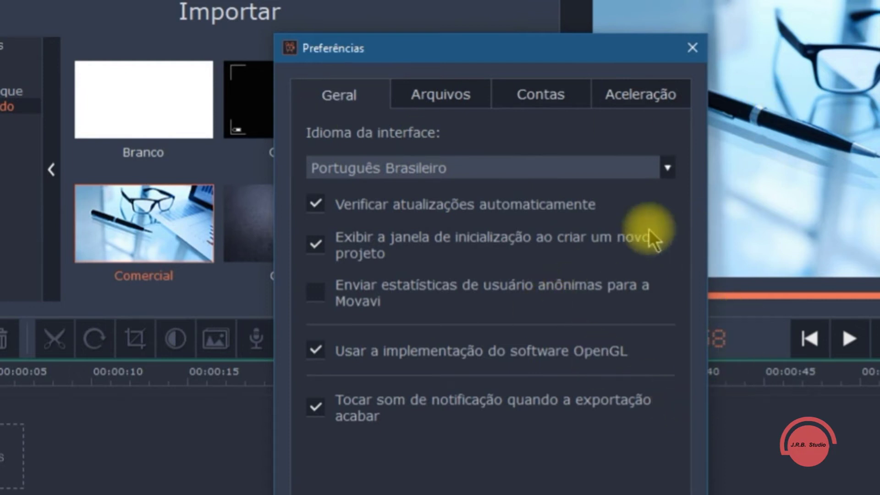
left_click(668, 169)
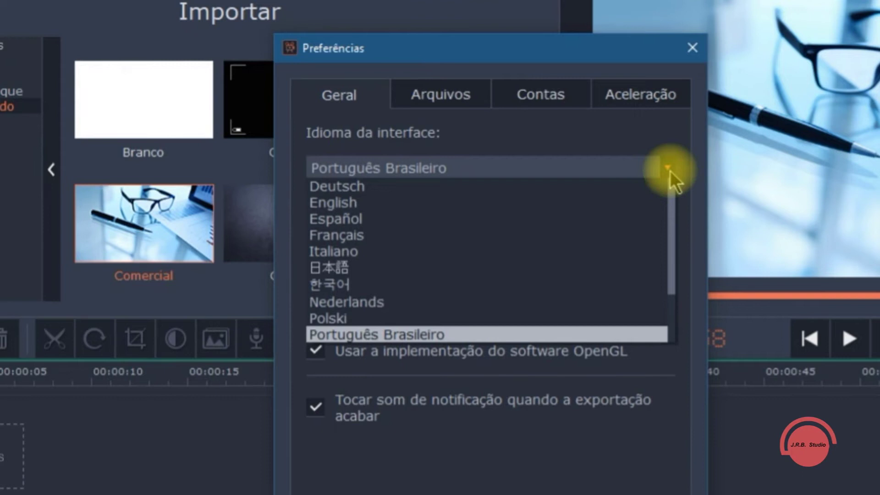
left_click(670, 171)
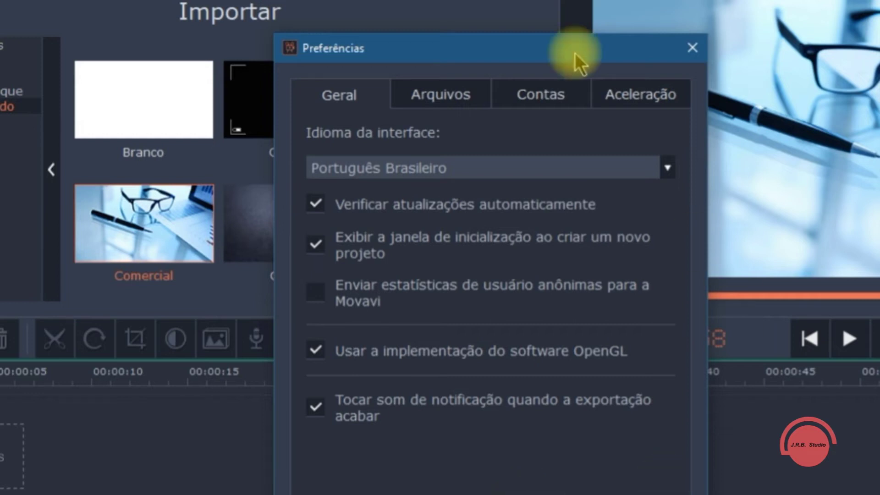
Step: Review the Arquivos, Contas and Aceleração preferences and close the dialog without saving changes
left_click(447, 98)
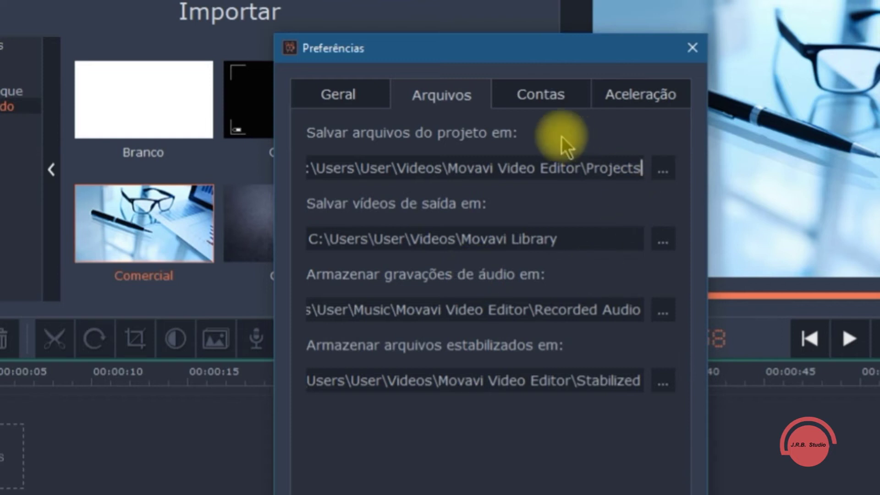
left_click(546, 89)
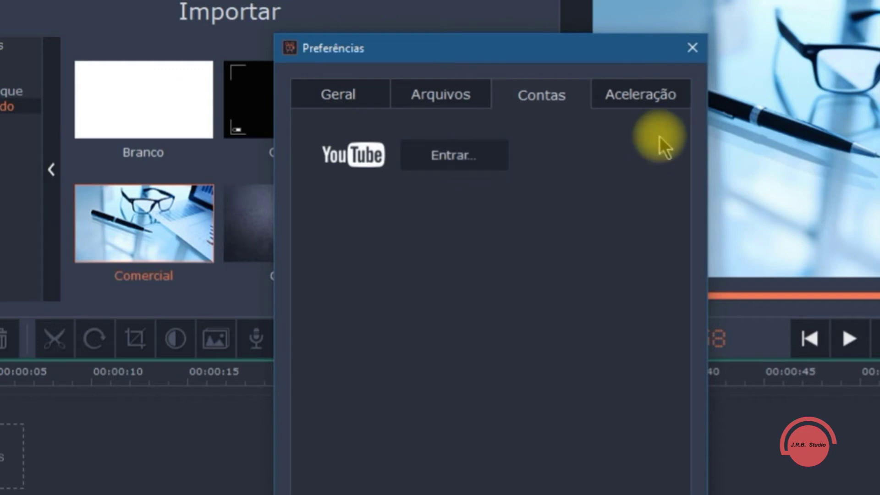
left_click(648, 102)
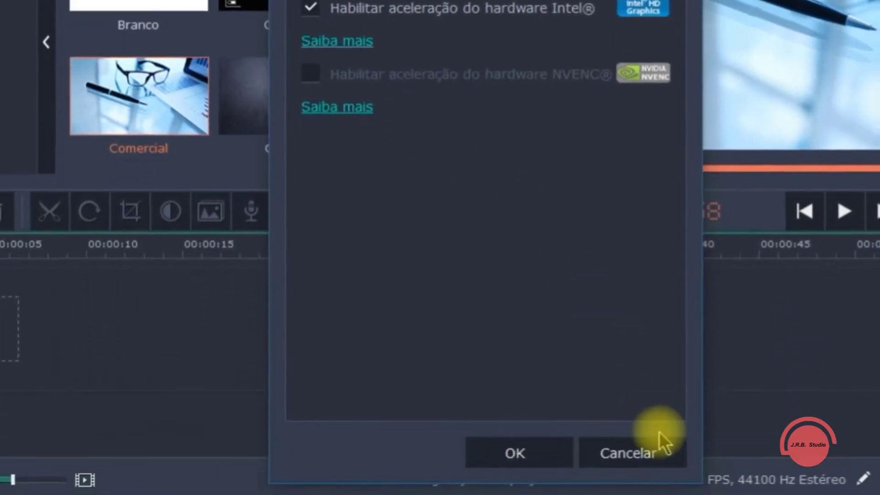
left_click(667, 451)
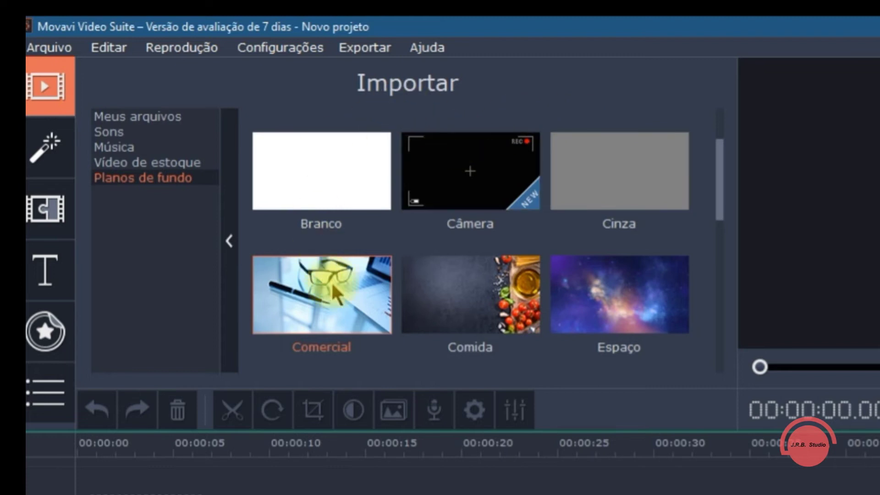
Step: Browse the Meus arquivos, Sons, Música and Vídeo de estoque categories of the import collection
left_click(173, 122)
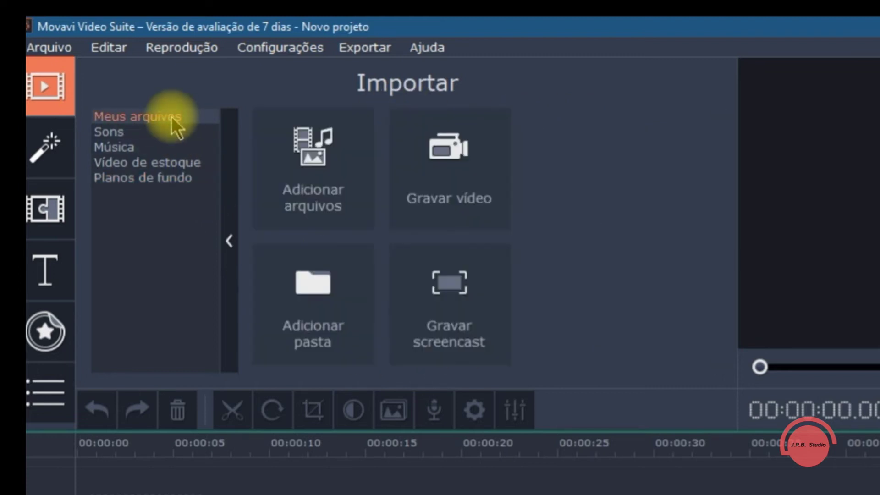
left_click(125, 132)
left_click(126, 148)
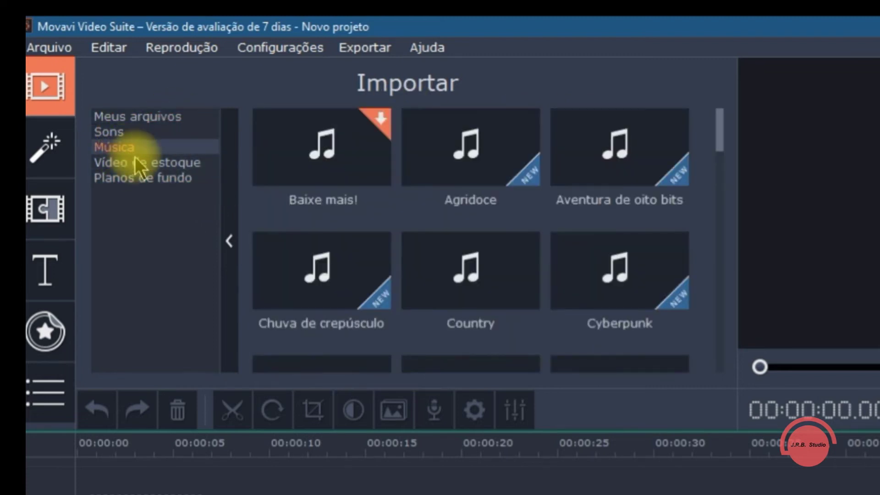
left_click(136, 161)
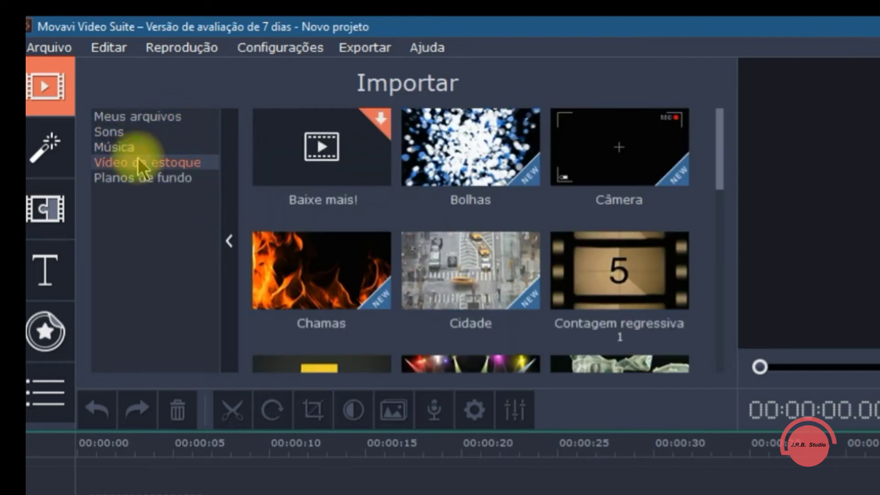
Step: Open the filters collection and preview the Aviões de papel, Balanço de câmera, Bordas brilhantes and Desfoque de movimento filters
left_click(42, 145)
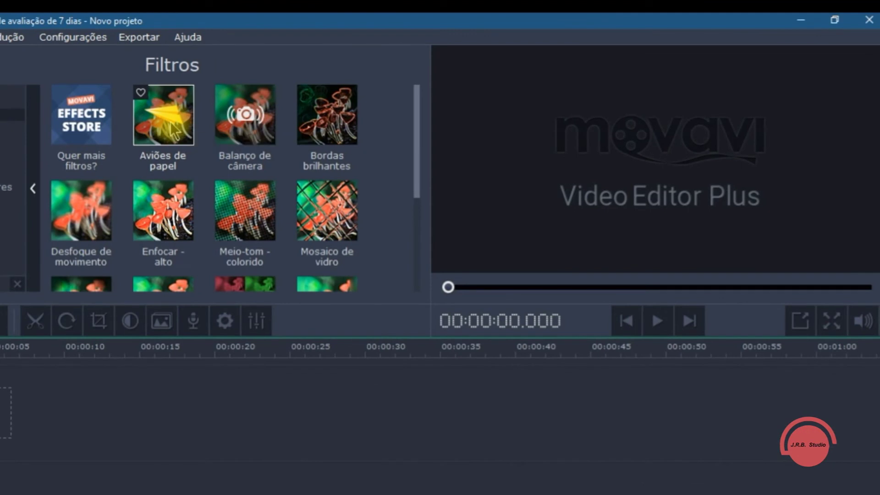
left_click(163, 117)
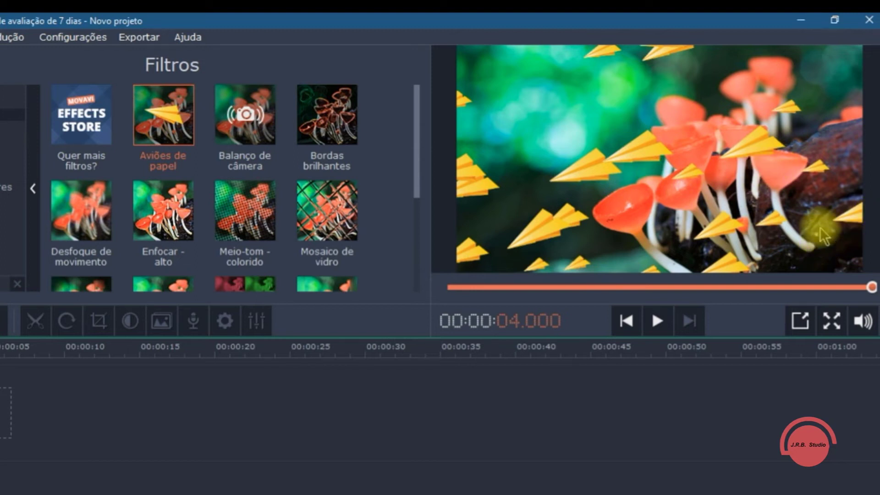
left_click(248, 131)
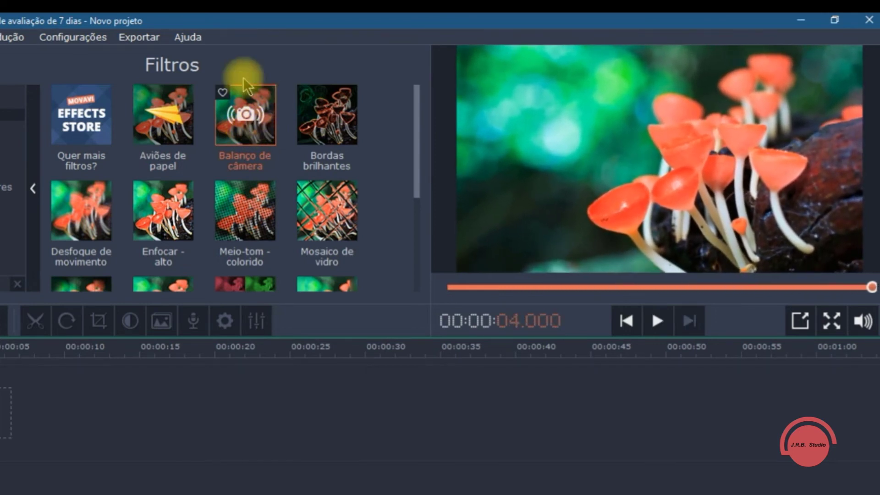
left_click(348, 120)
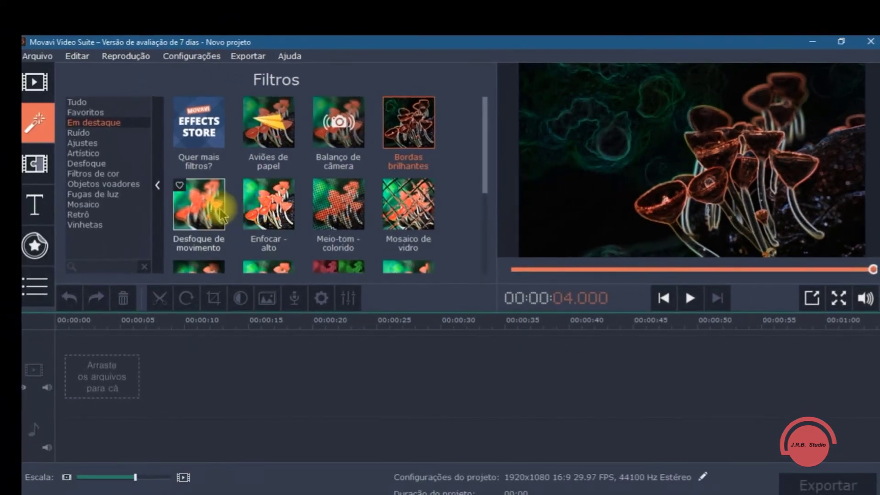
left_click(192, 216)
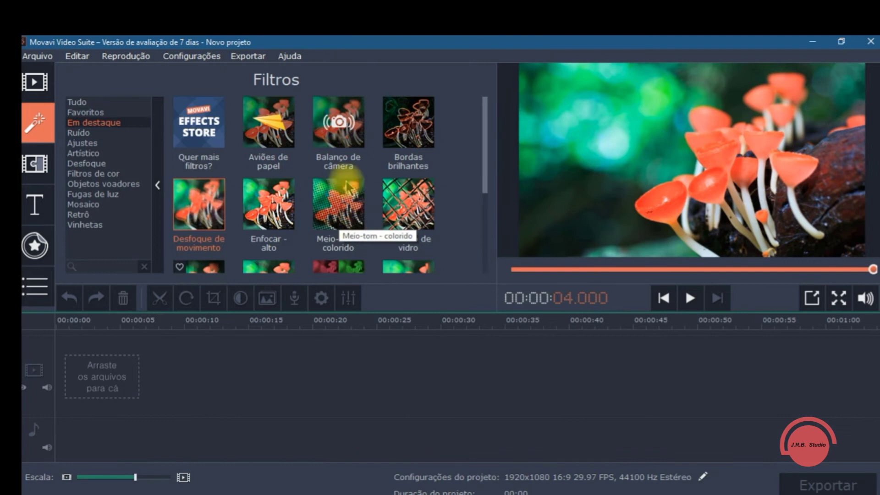
Step: Preview the Pintura - fina and Pop art - 4 blocos filters further down the featured filters
scroll(341, 188, "down", 1)
scroll(342, 188, "down", 5)
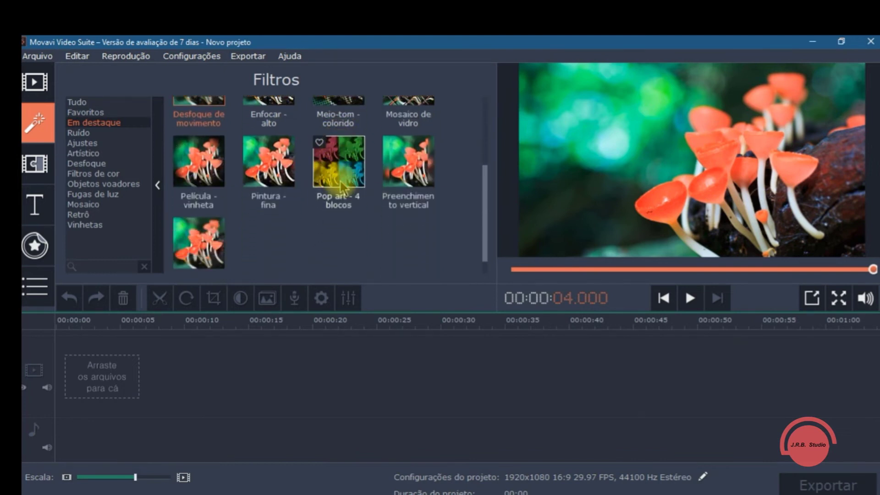
left_click(259, 176)
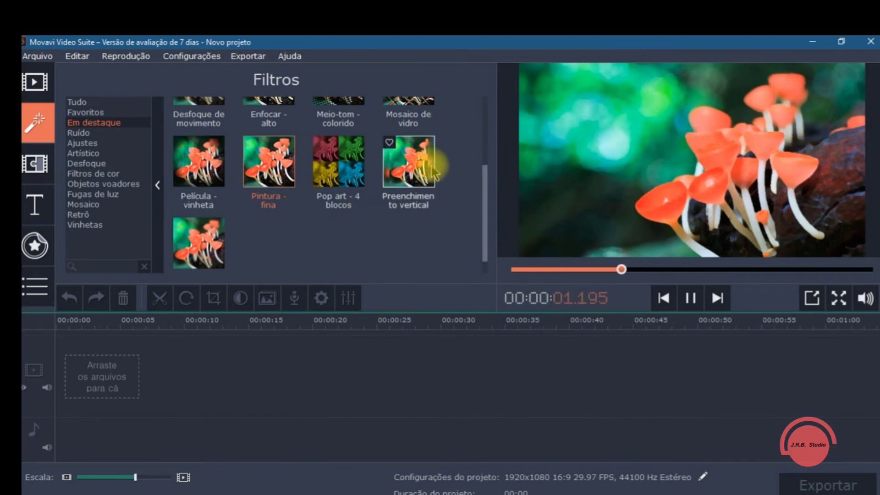
left_click(353, 176)
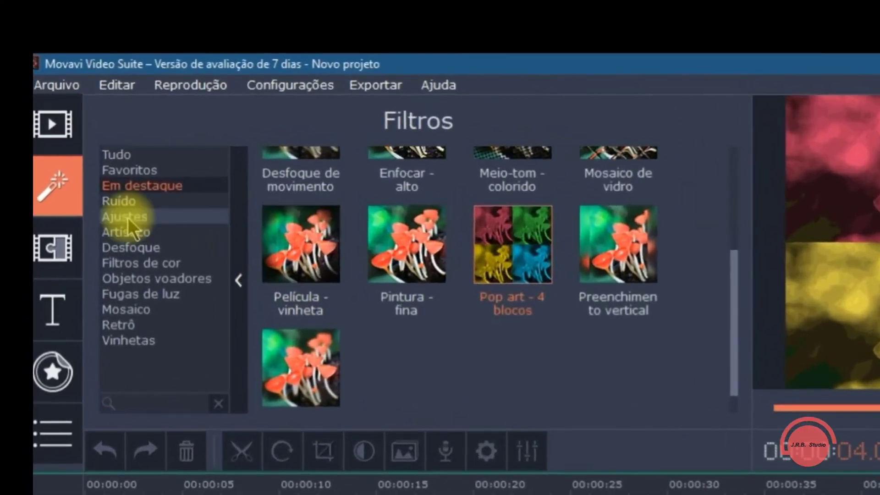
Step: Browse the filter categories one by one from Ajustes through Vinhetas
left_click(120, 215)
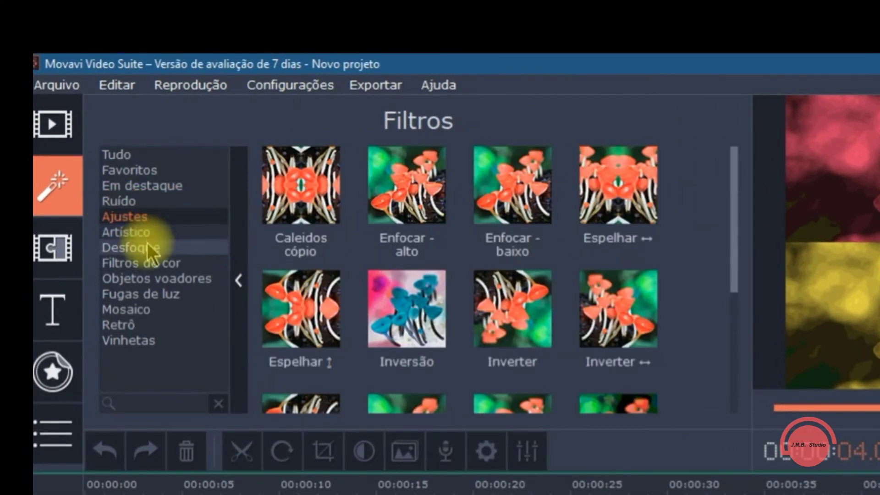
left_click(128, 234)
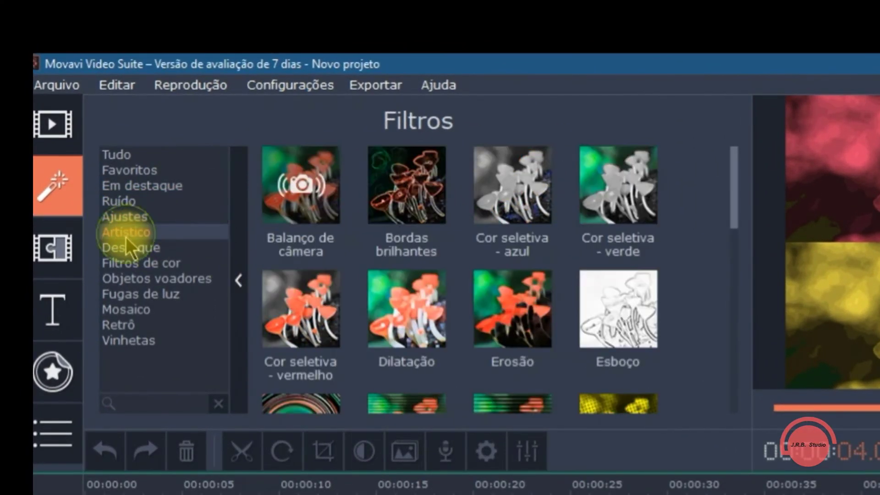
left_click(134, 250)
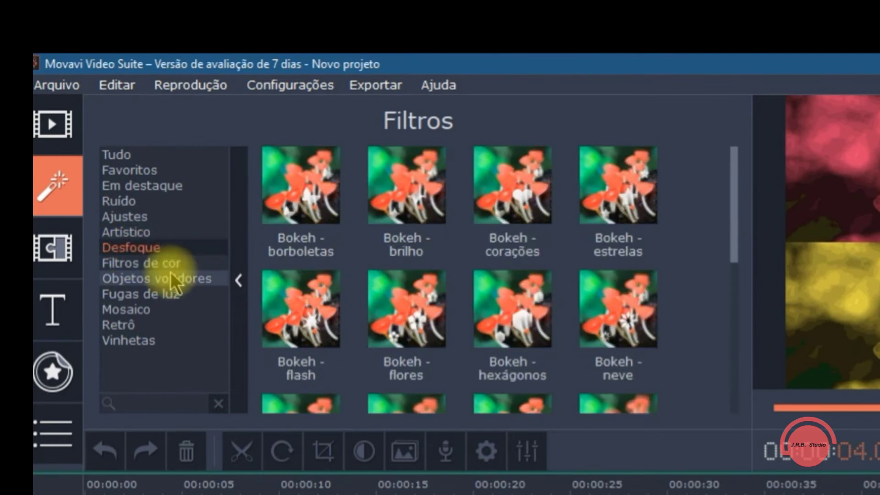
left_click(163, 264)
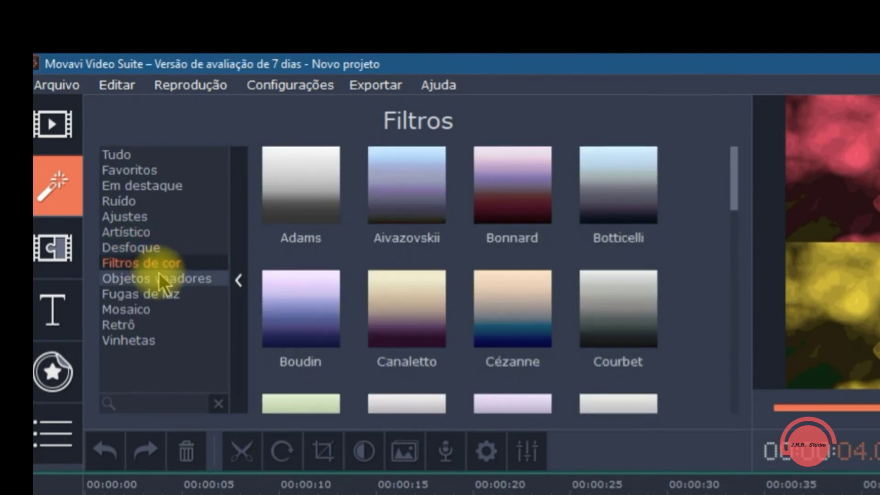
left_click(169, 280)
left_click(173, 294)
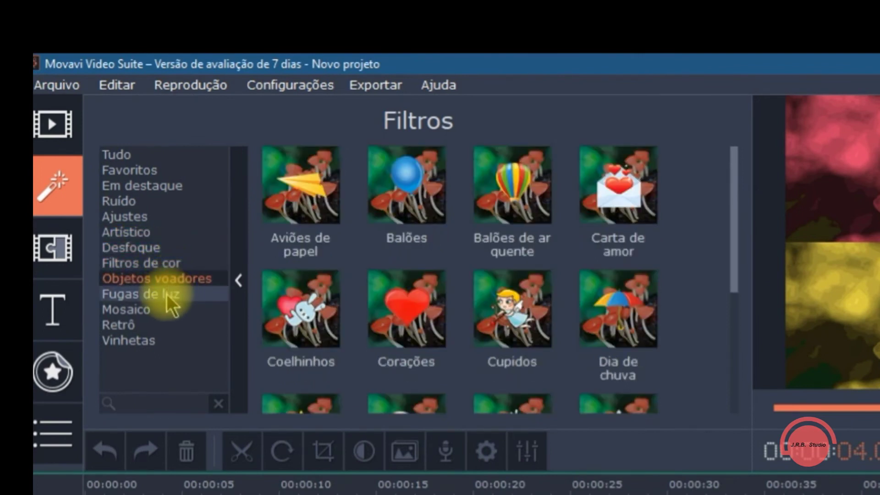
left_click(147, 312)
left_click(137, 326)
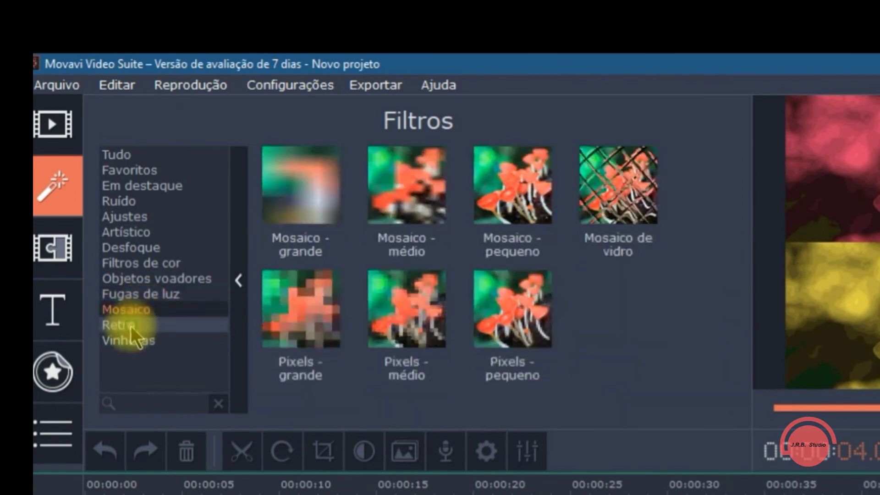
left_click(148, 341)
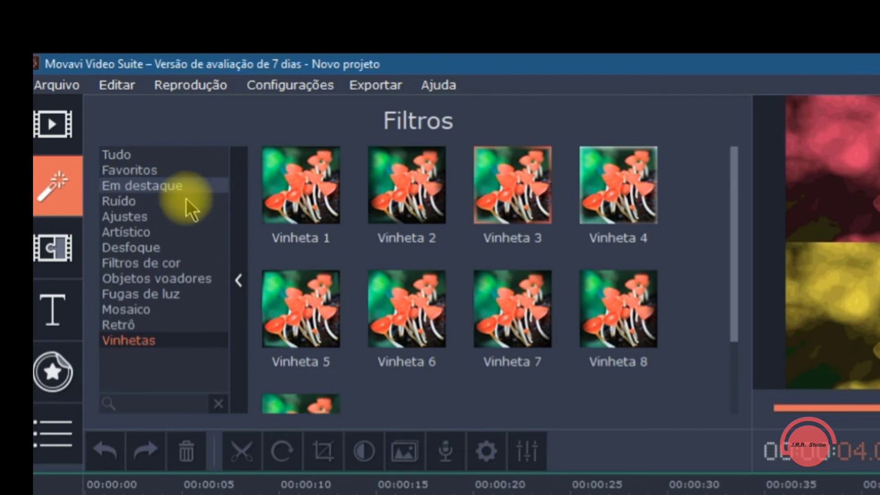
Step: Open the transitions collection and preview the geometric Cruz 2, vertical Celeiro and downward Deslizar transitions
left_click(62, 248)
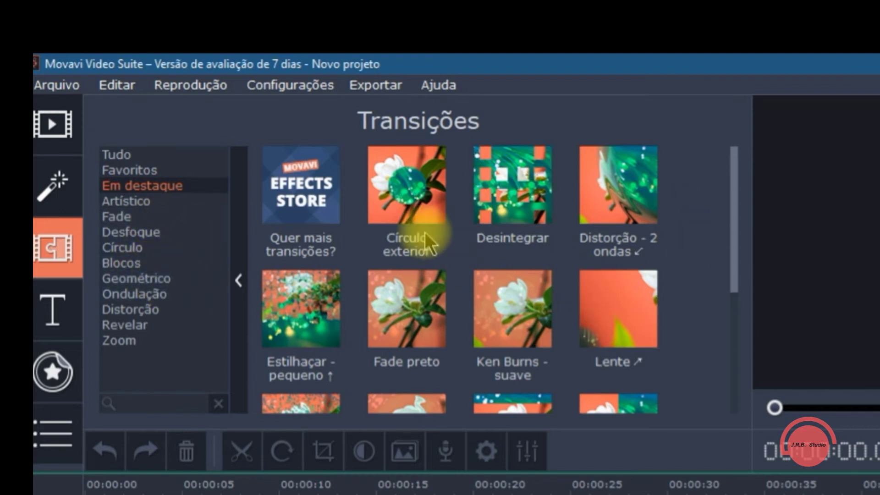
left_click(167, 277)
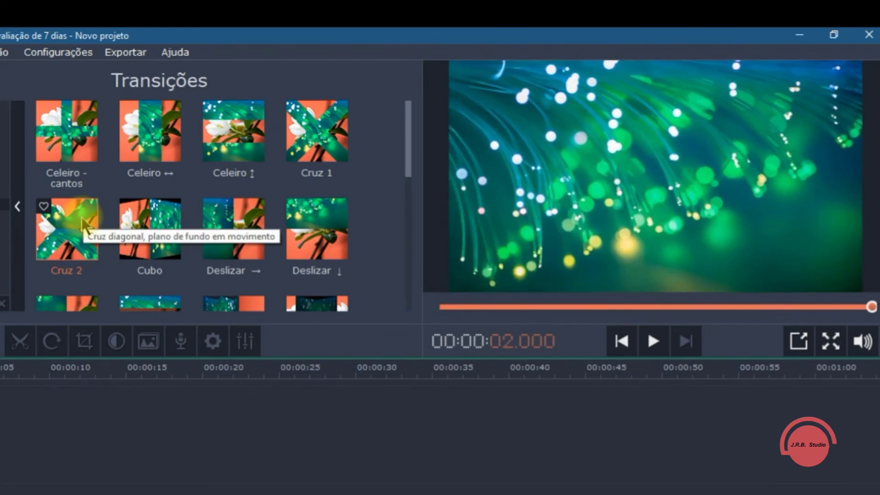
left_click(239, 146)
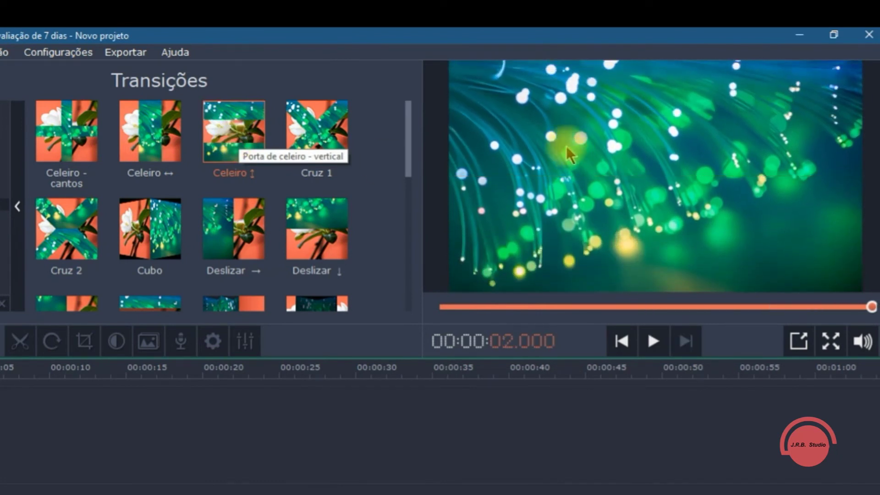
left_click(322, 211)
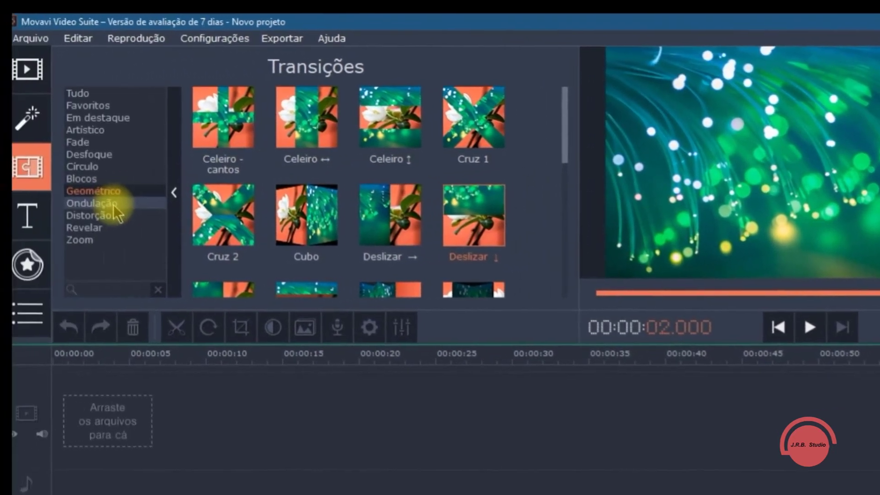
Step: Preview the Ondulação - 4 ondas and Ondulação - suave transitions in the Ondulação category
left_click(106, 202)
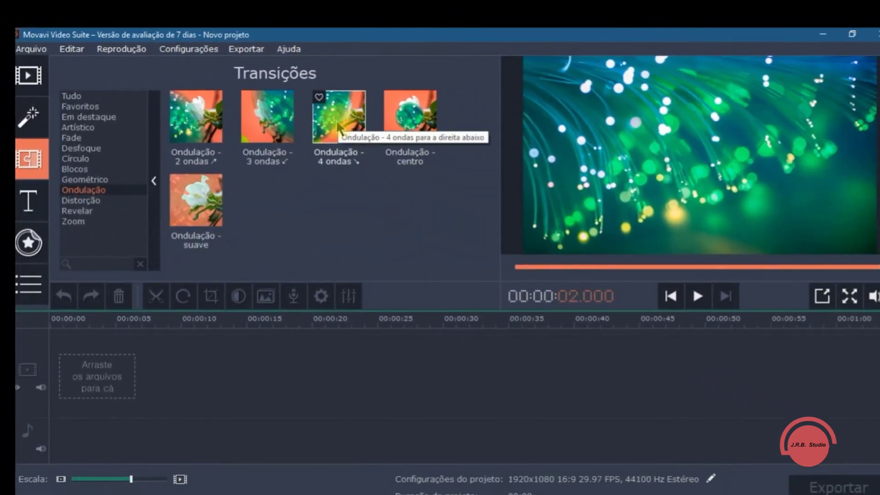
left_click(337, 123)
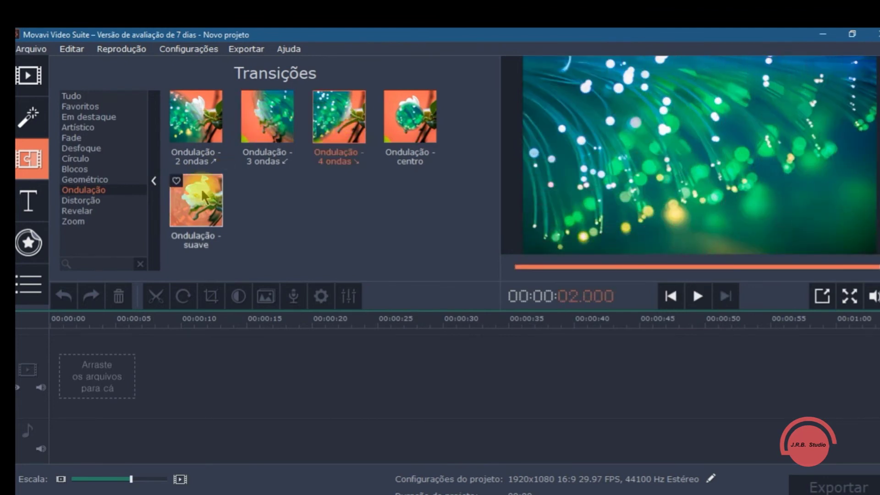
left_click(203, 206)
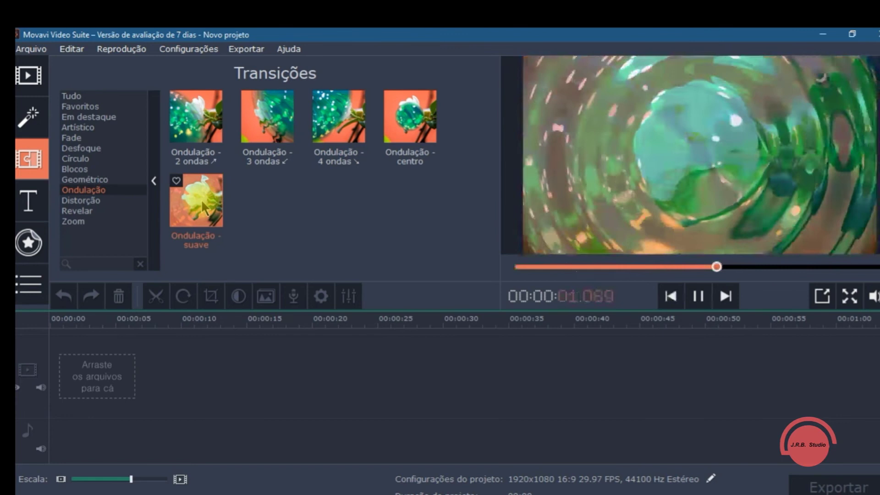
Step: Preview the upward Gradiente, Fade preto and Fade cruzado transitions and look through the rest of the Fade category
left_click(70, 139)
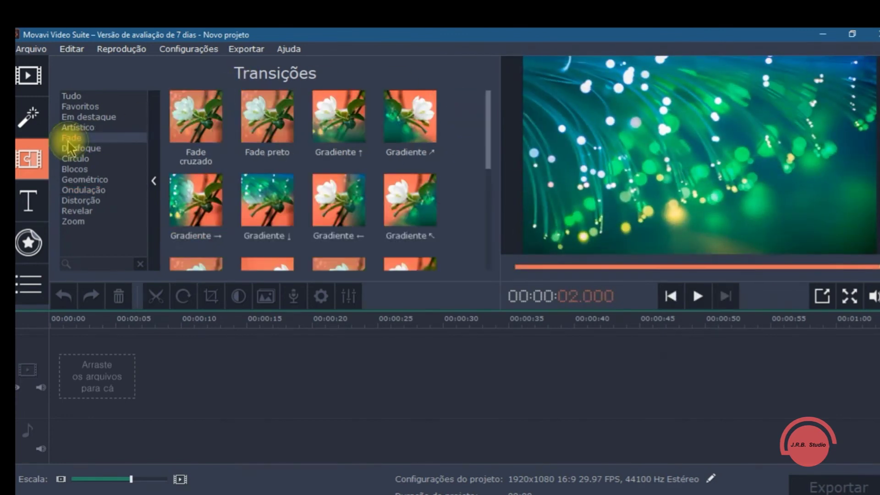
left_click(356, 134)
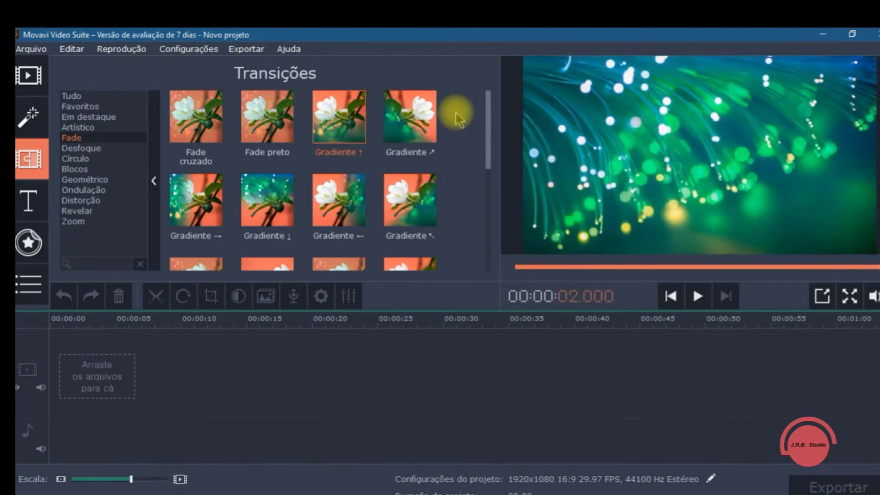
left_click(263, 127)
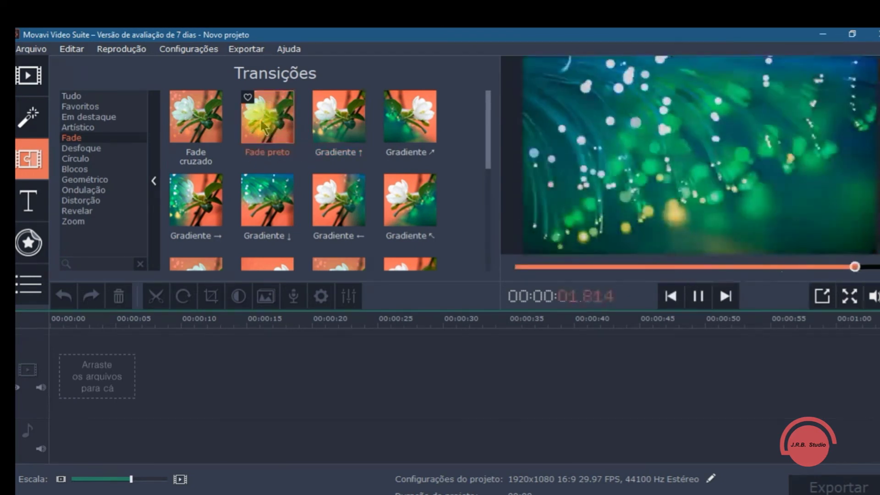
left_click(198, 132)
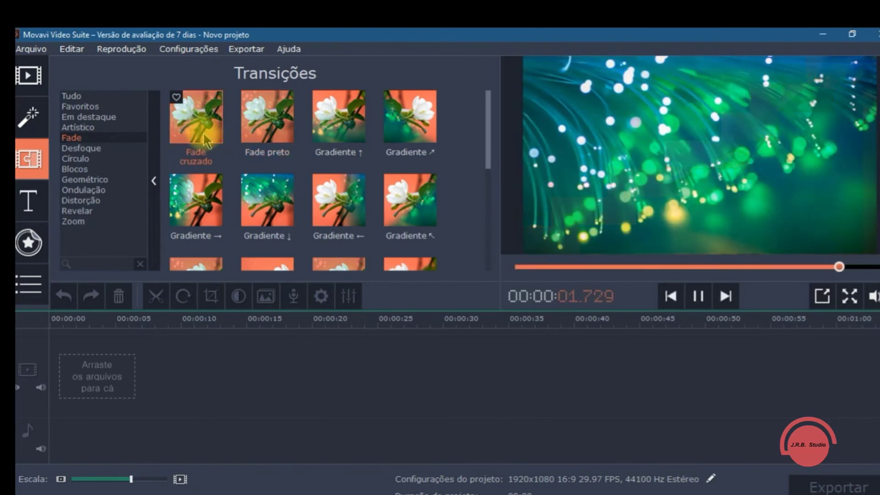
scroll(204, 140, "down", 2)
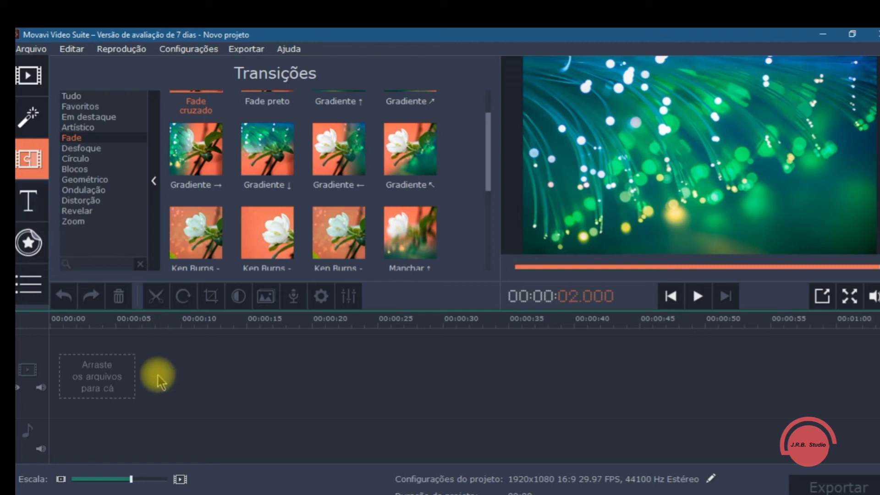
Step: Open the titles collection, preview the Círculo moderno and Linha simples titles, and look over the remaining featured titles
left_click(31, 202)
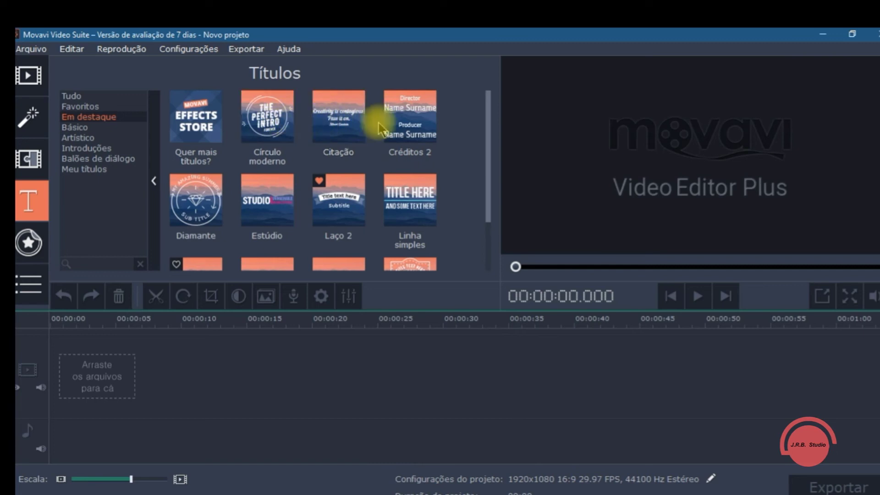
left_click(281, 123)
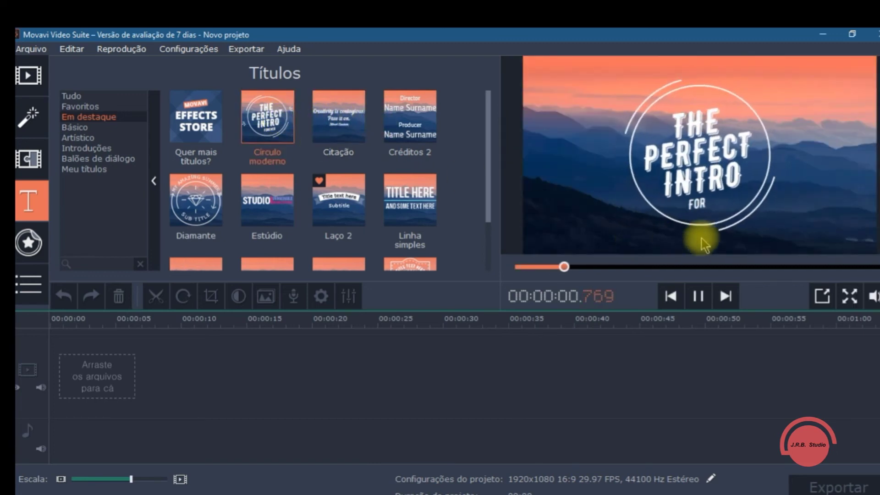
left_click(416, 204)
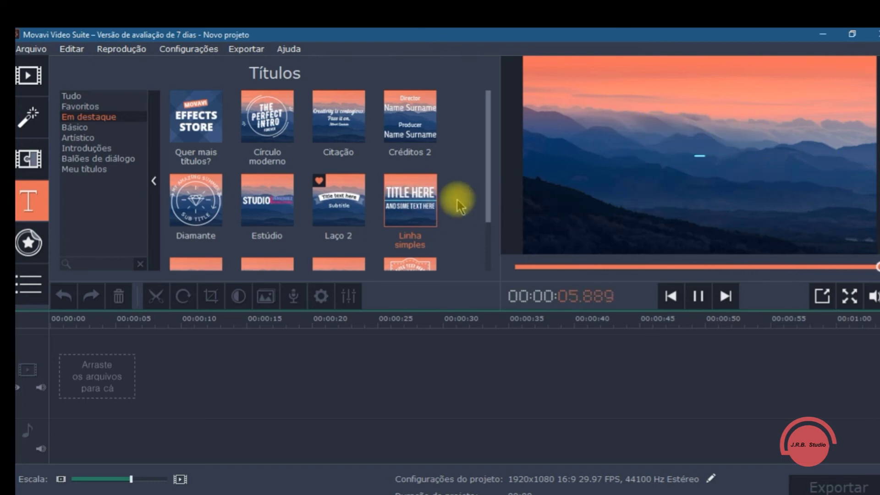
scroll(377, 212, "down", 3)
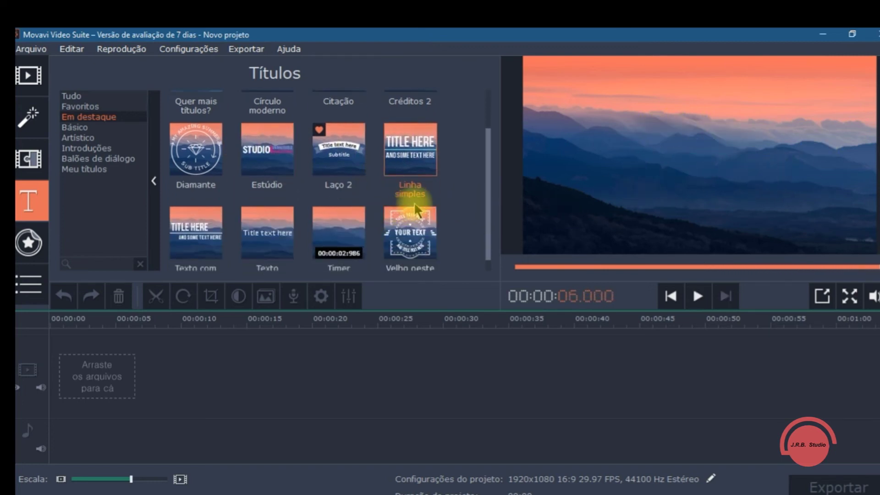
left_click(356, 212)
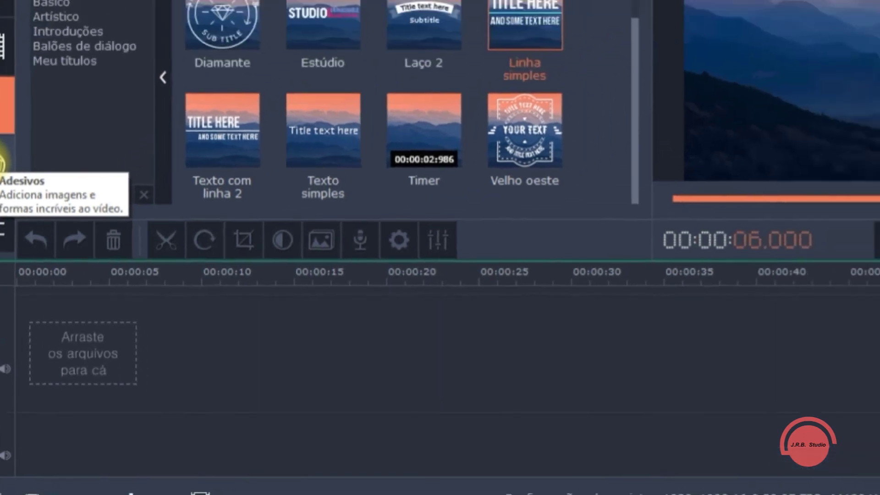
Step: Open the stickers collection, preview the :), ♥, ^_^ and Câmera stickers, and look over the remaining featured stickers
left_click(44, 98)
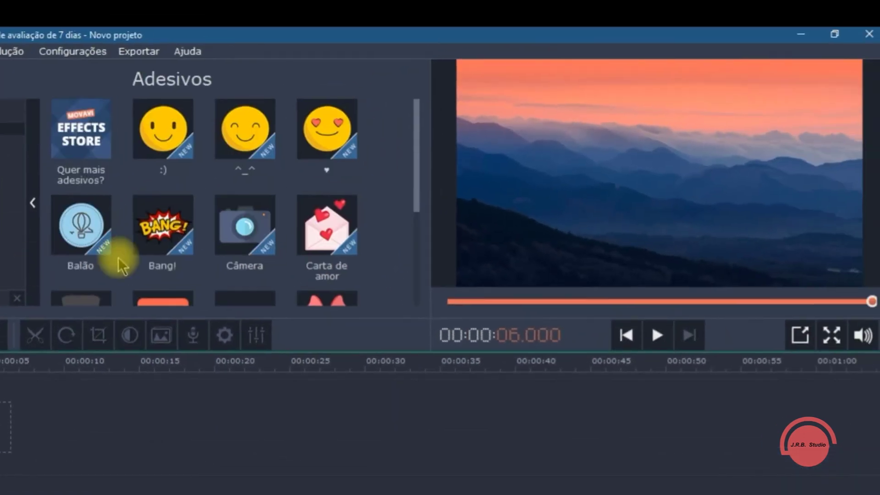
left_click(157, 139)
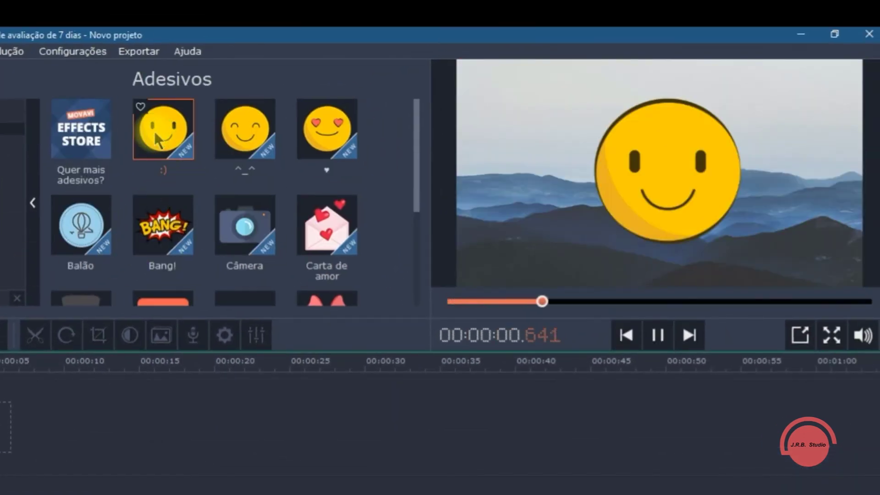
left_click(337, 132)
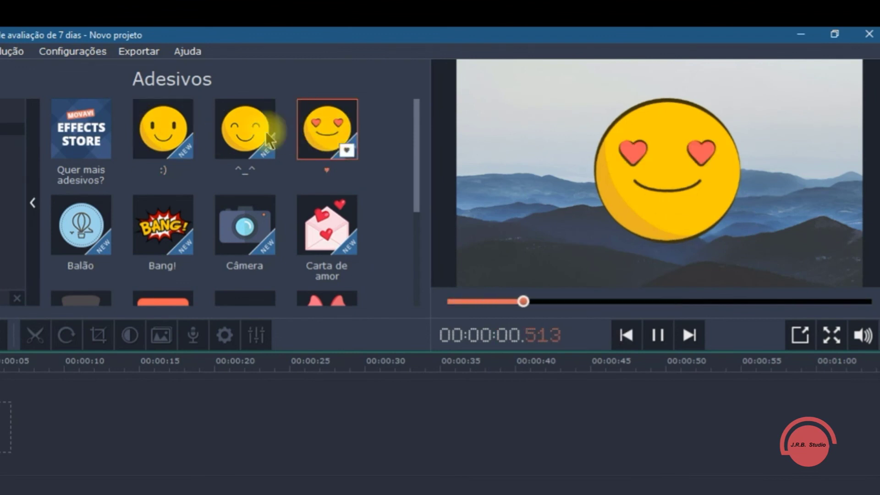
left_click(251, 134)
left_click(239, 227)
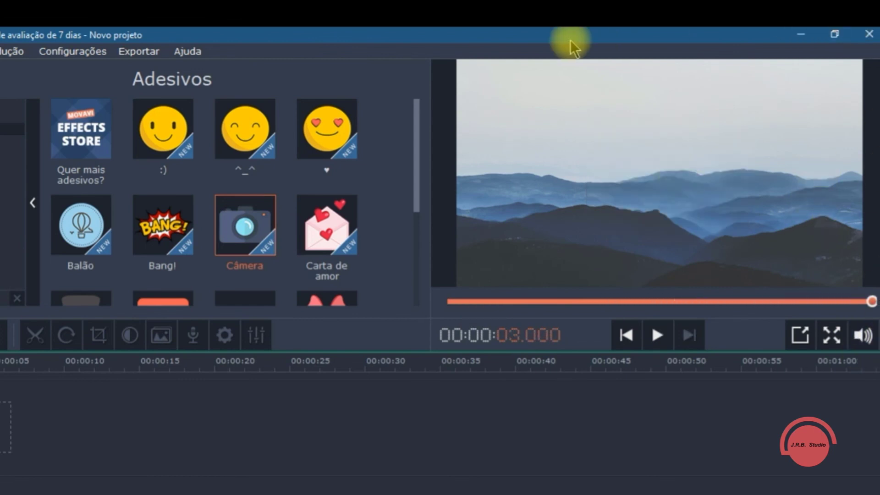
scroll(281, 125, "down", 2)
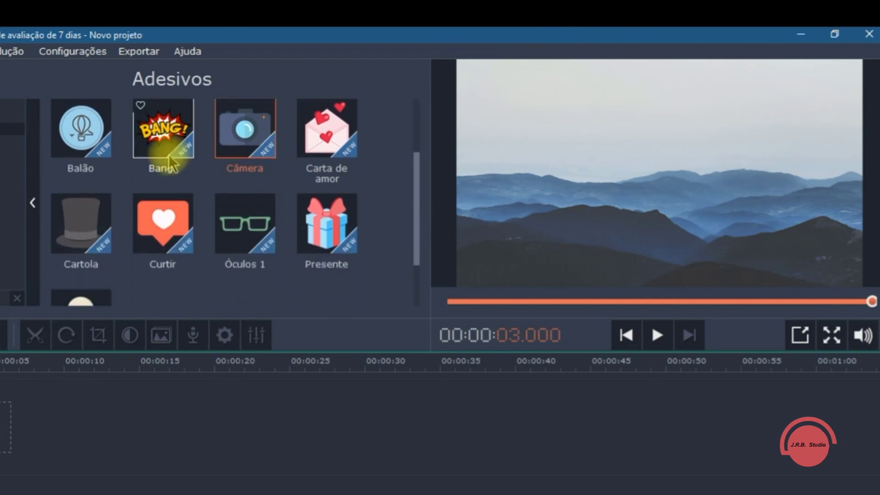
Step: Look over the additional tools, including Realces, Animação, Pan e zoom, Estabilização, Destacar e ocultar and Chroma key, and close their list
left_click(78, 227)
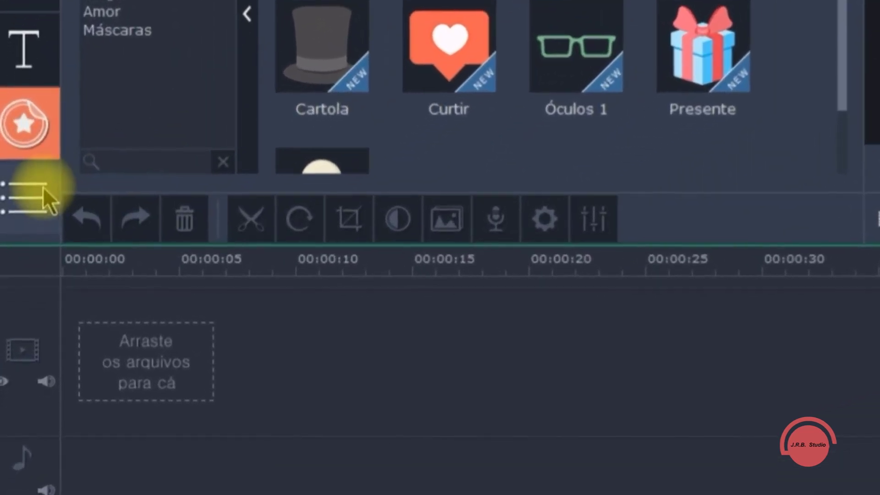
left_click(26, 302)
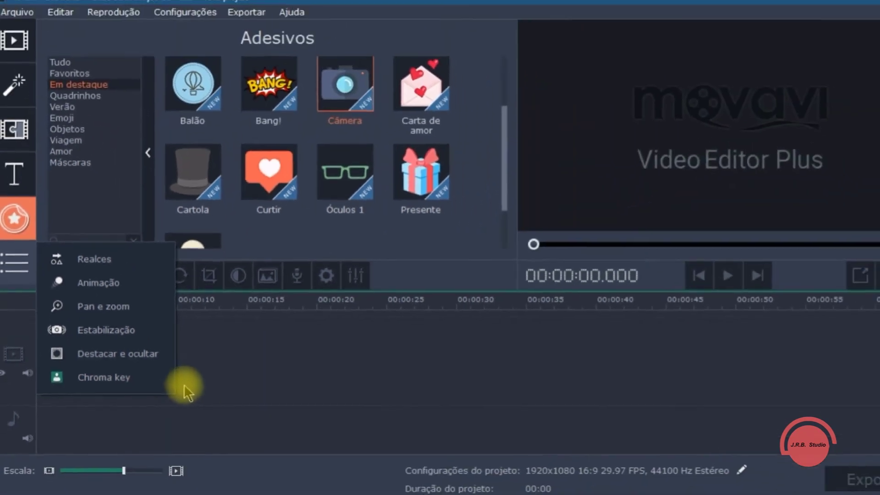
left_click(459, 406)
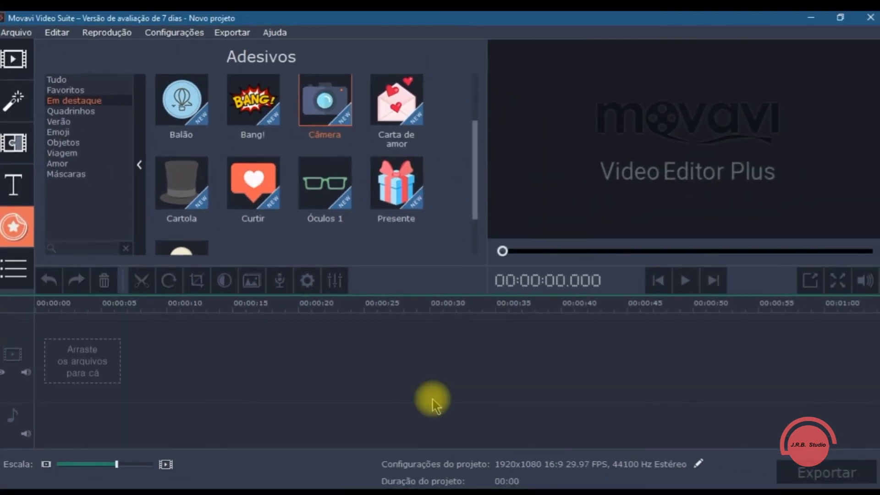